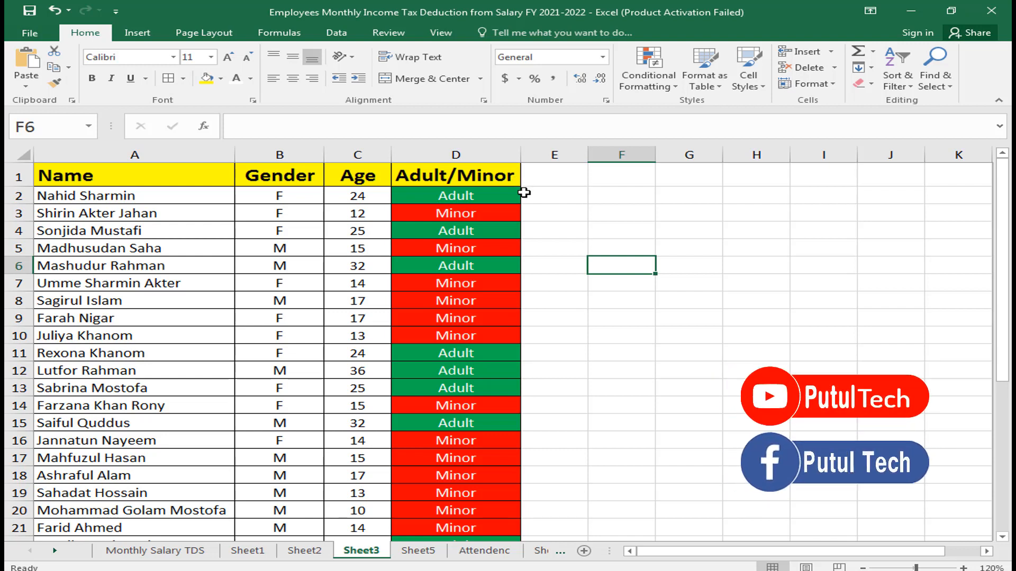
Step: Set the age in cell C2 to 15
click(386, 354)
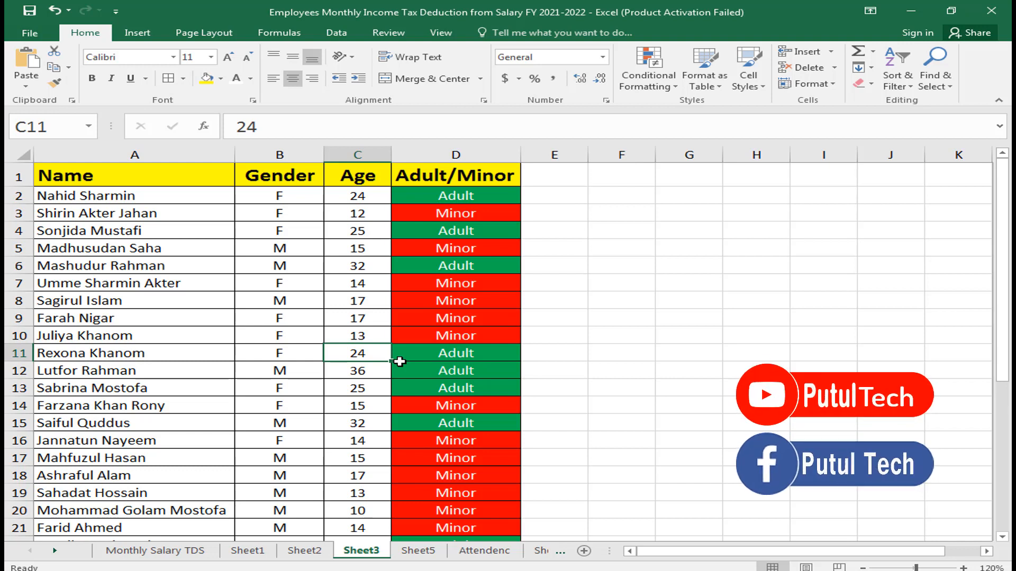
click(361, 197)
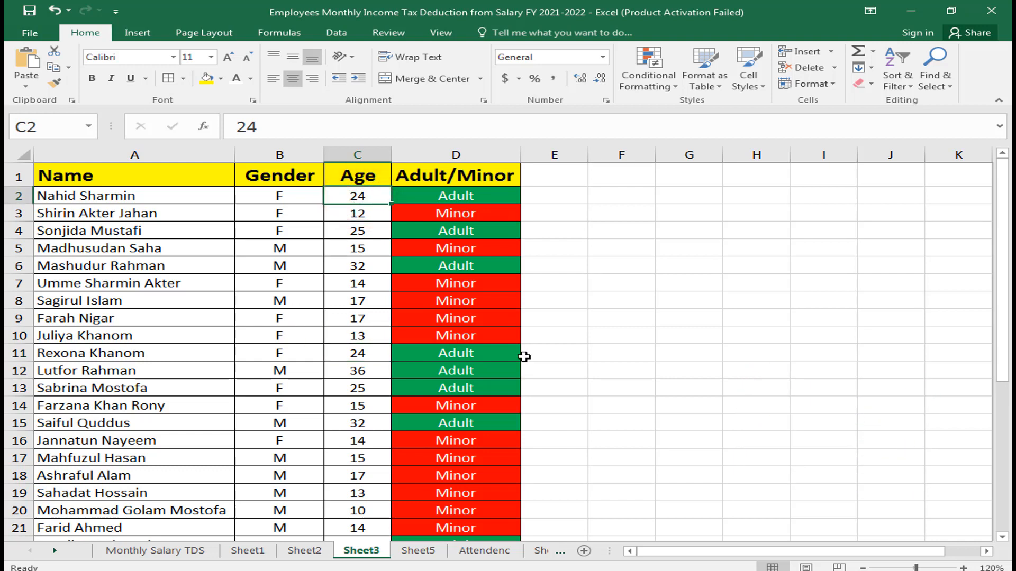
text(15)
key(Return)
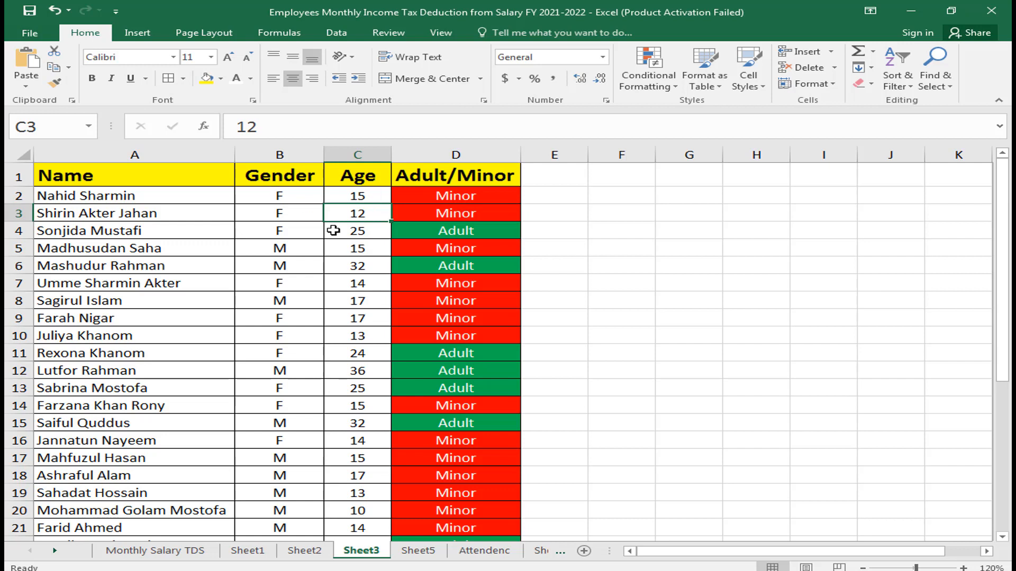
Step: Change the age in cell C9 to 25
click(357, 323)
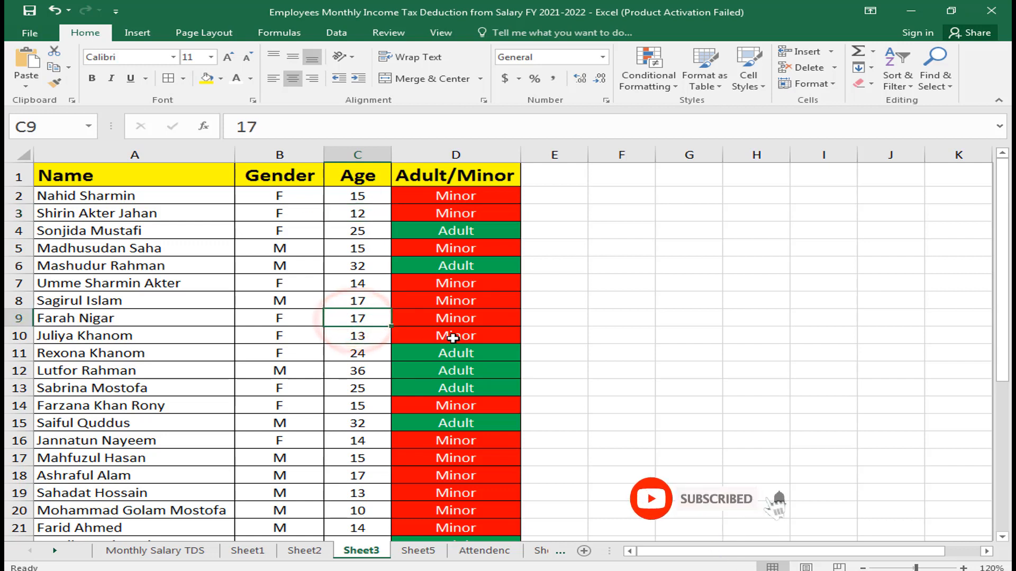
key(F2)
text(25)
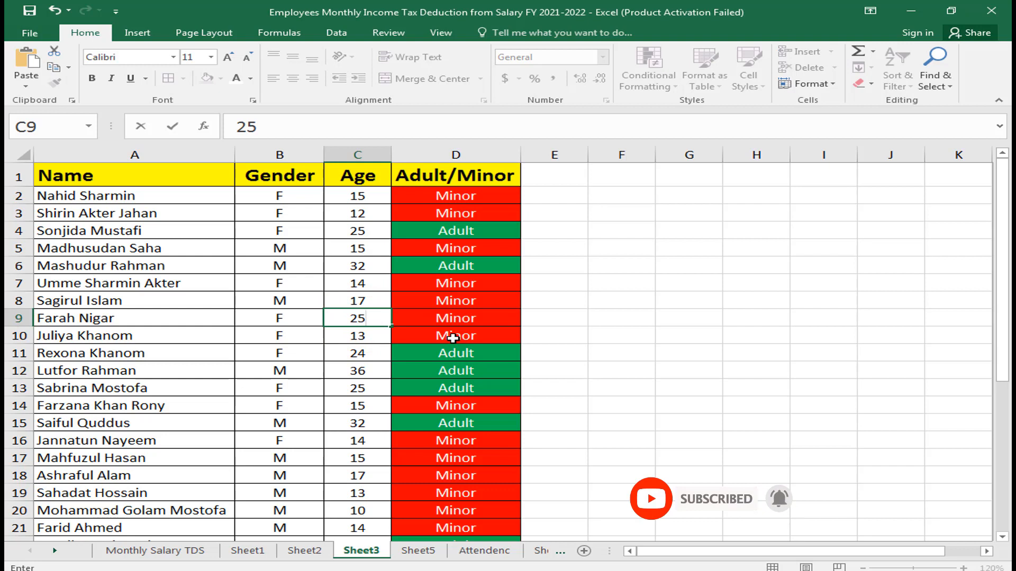
key(Return)
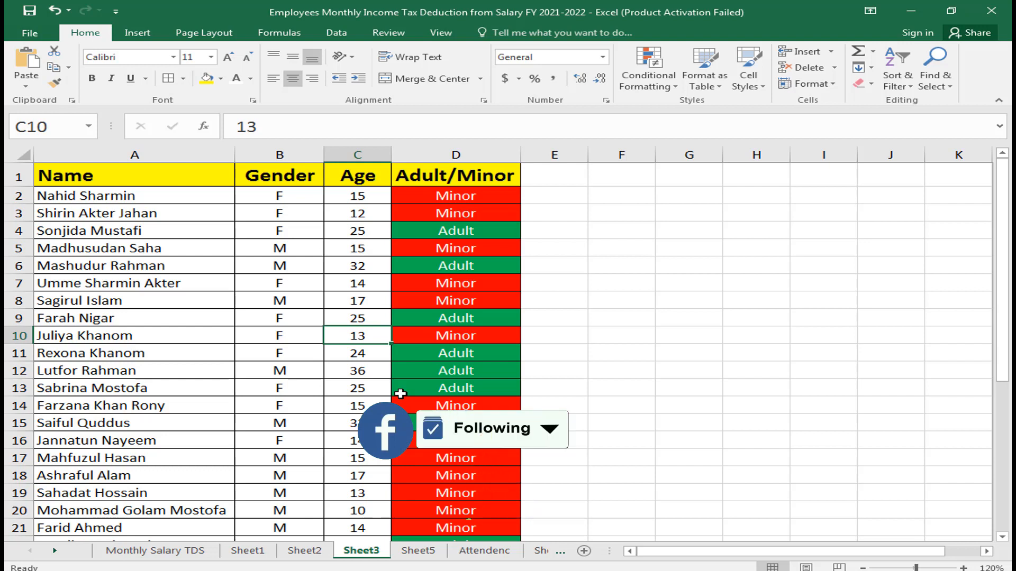
Step: Copy the Adult/Minor heading from D1 into E1 and widen column E to fit it
click(489, 175)
click(578, 197)
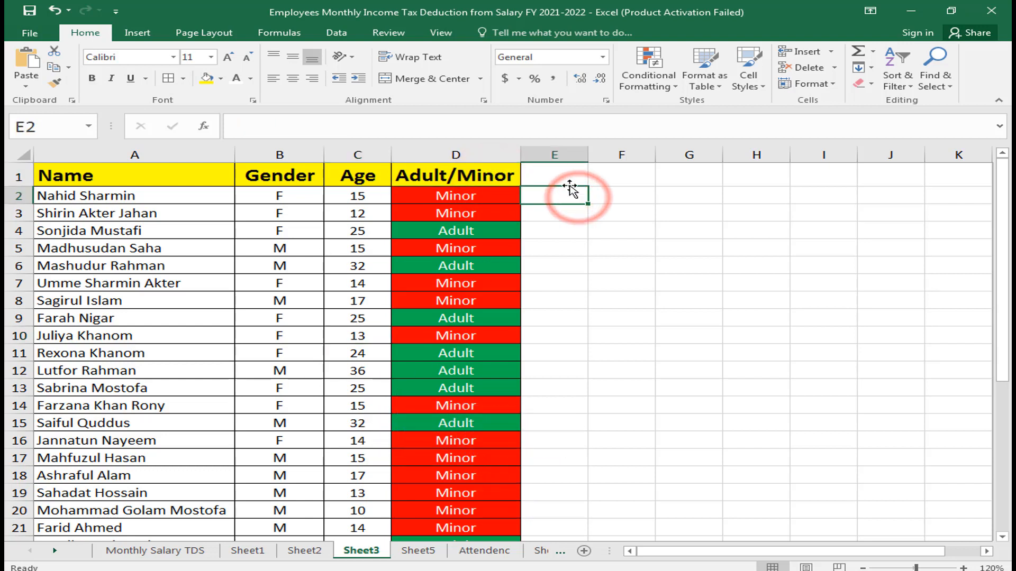
click(575, 178)
click(489, 174)
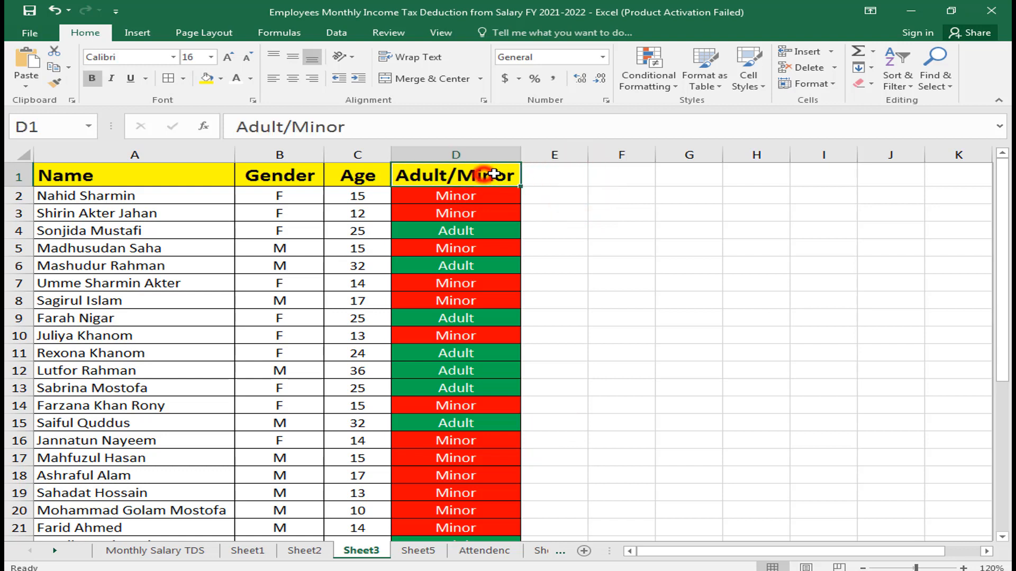
drag(522, 184, 656, 154)
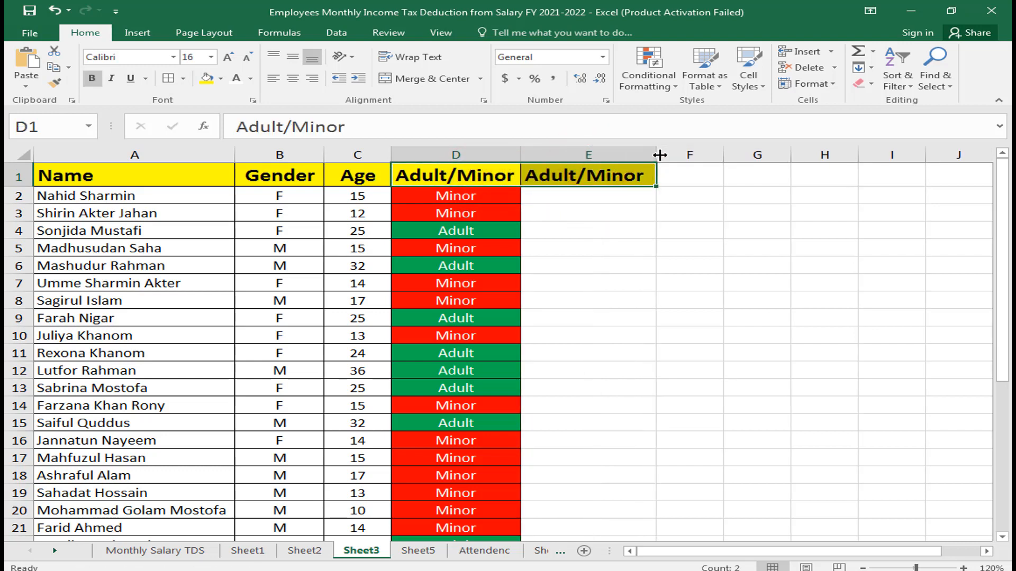
Step: Check the existing formula in D2, then start an IF formula in E2 with the logical test C2>18
click(597, 200)
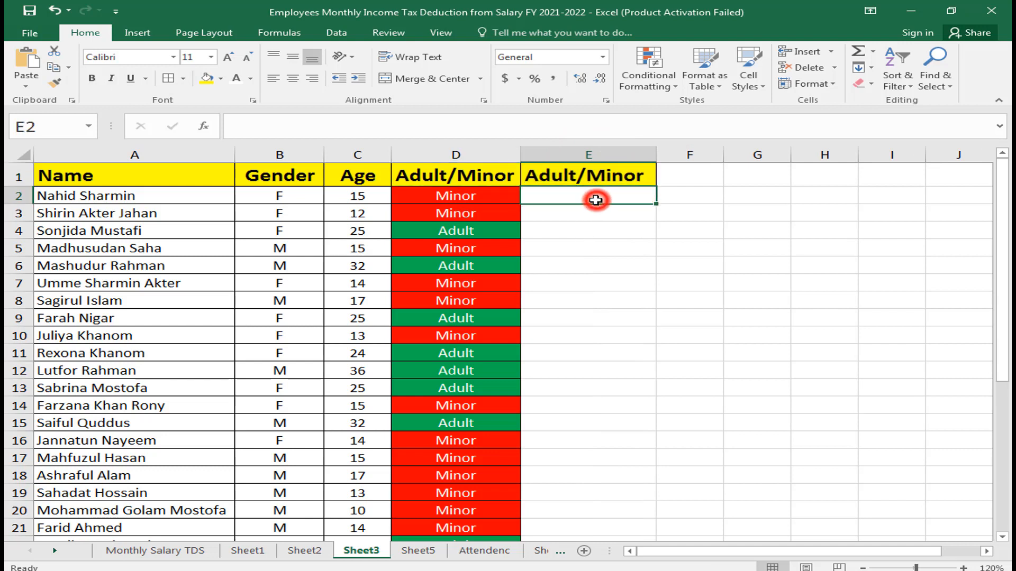
click(497, 175)
click(489, 196)
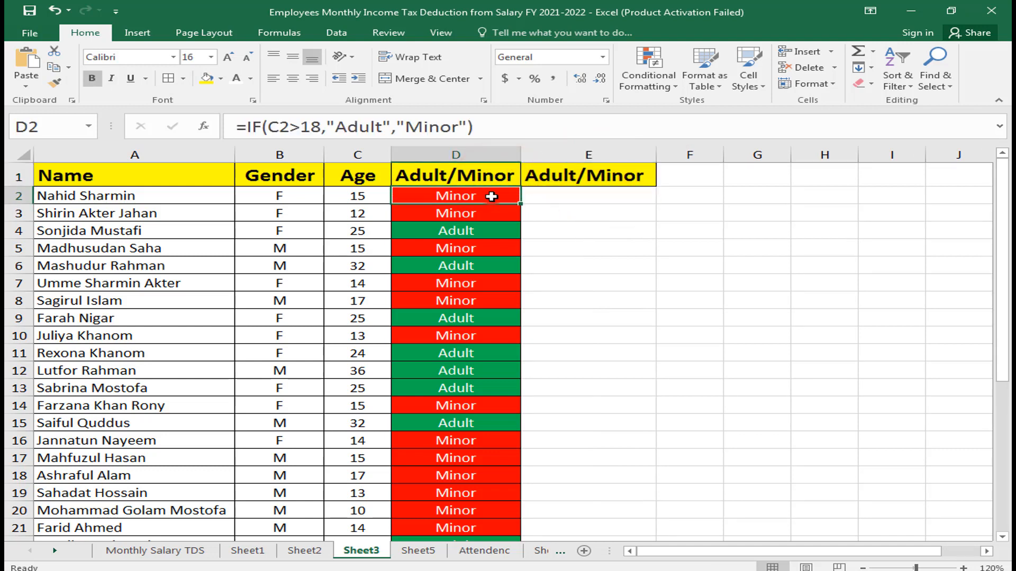
click(581, 201)
text(=)
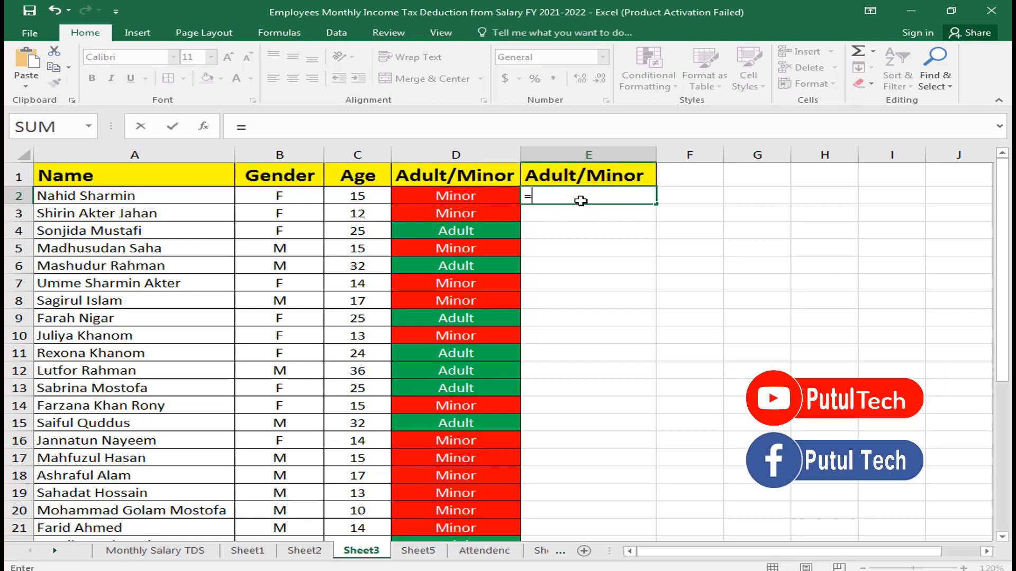
text(if)
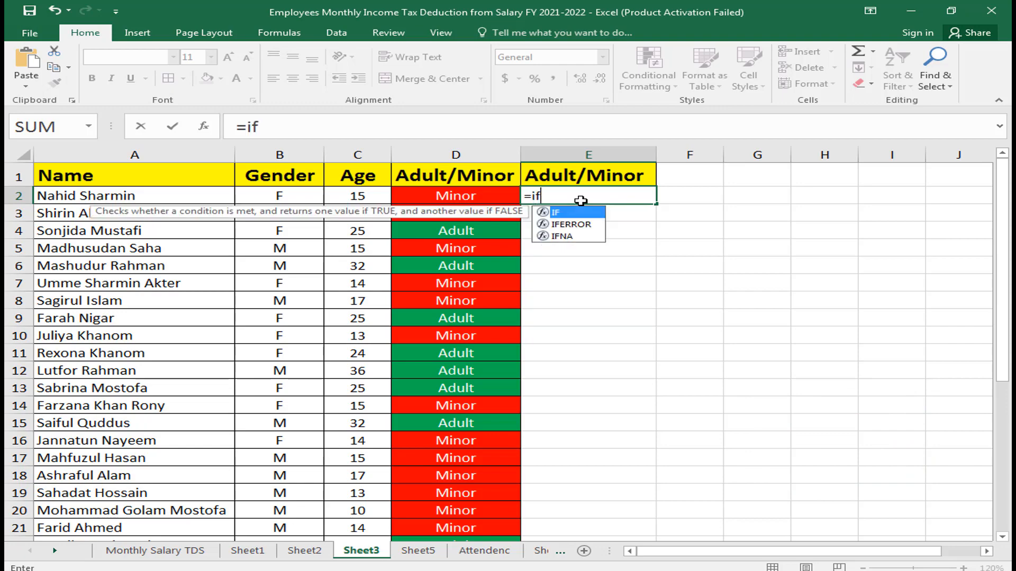
key(Tab)
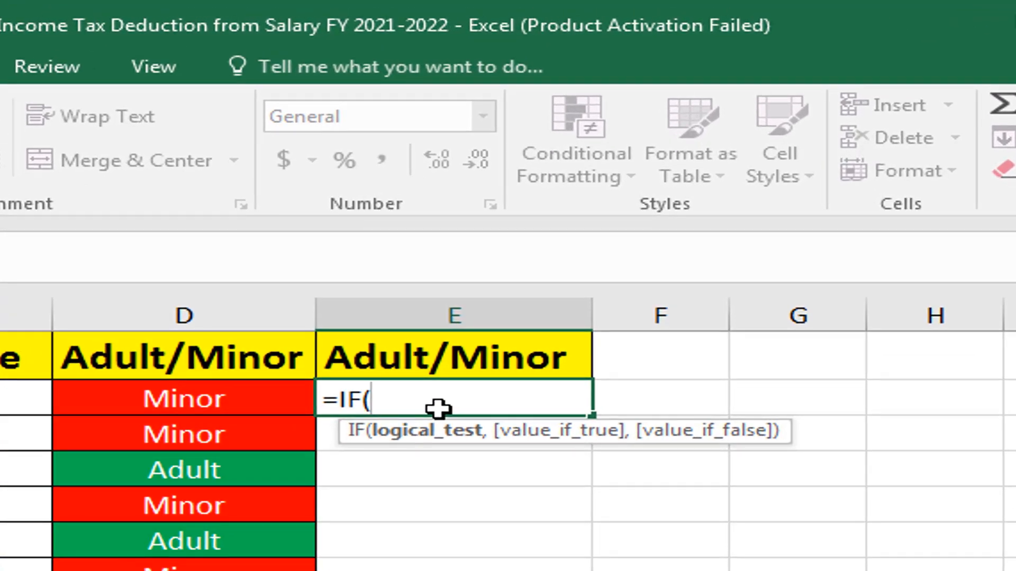
click(18, 404)
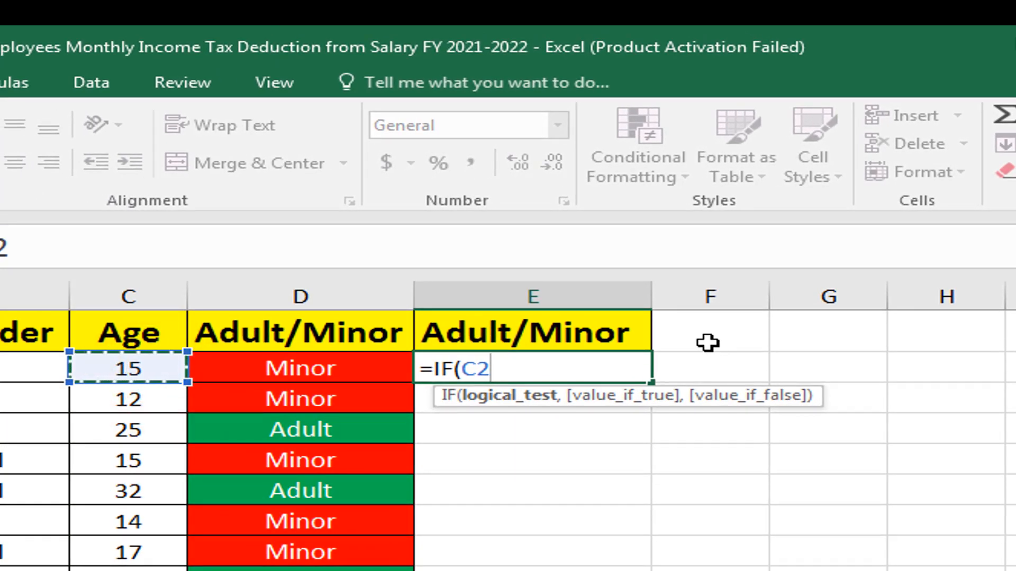
text(>)
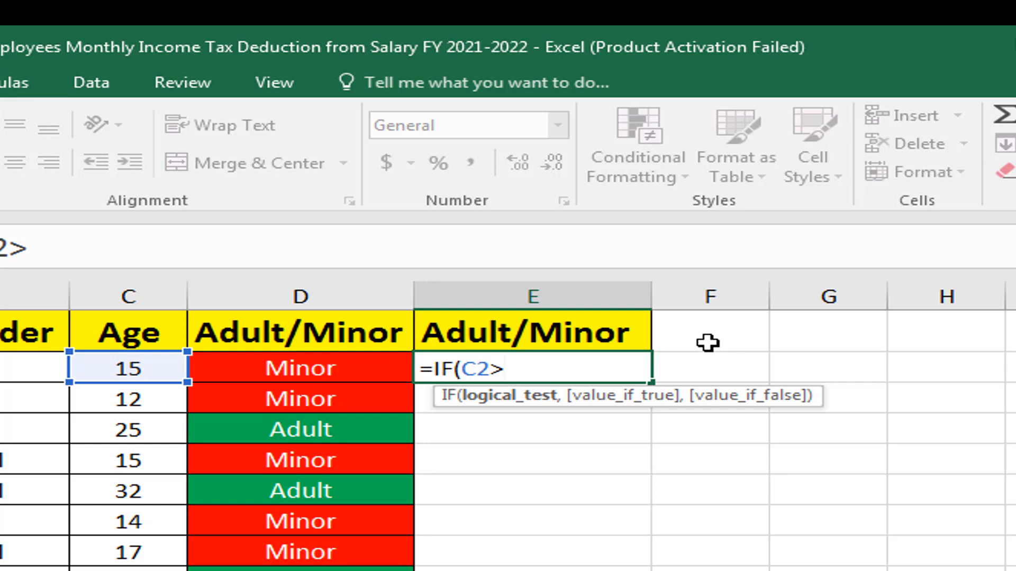
text(18)
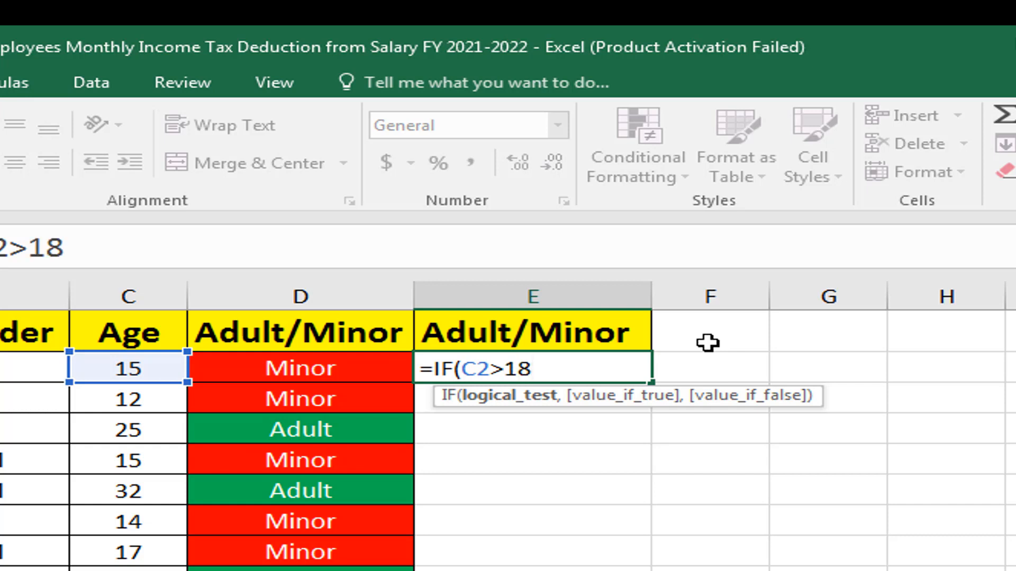
text(,)
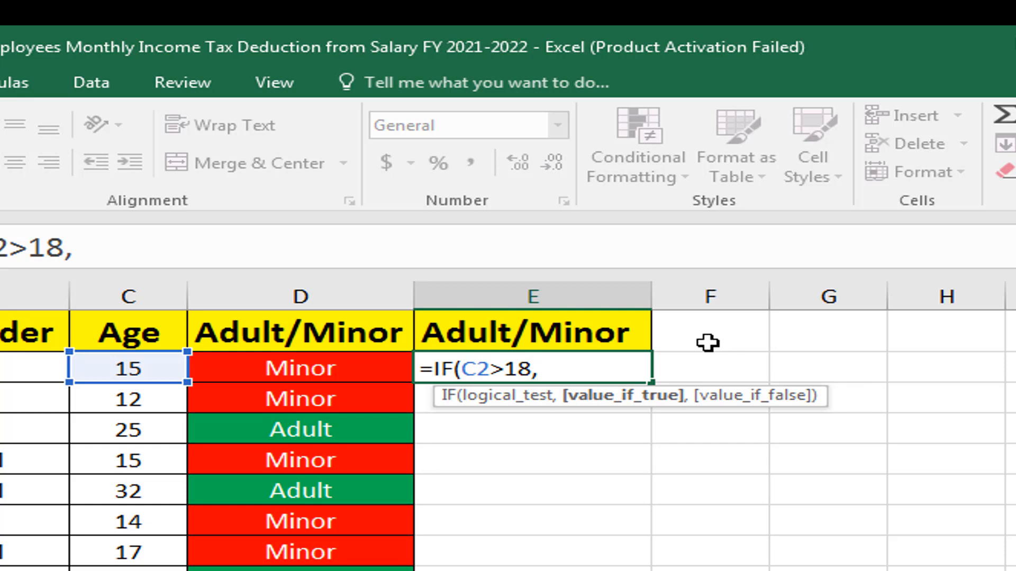
Step: Complete the E2 formula to return "Adult" if true and "Minor" if false, accepting the proposed typo correction
text("Adult)
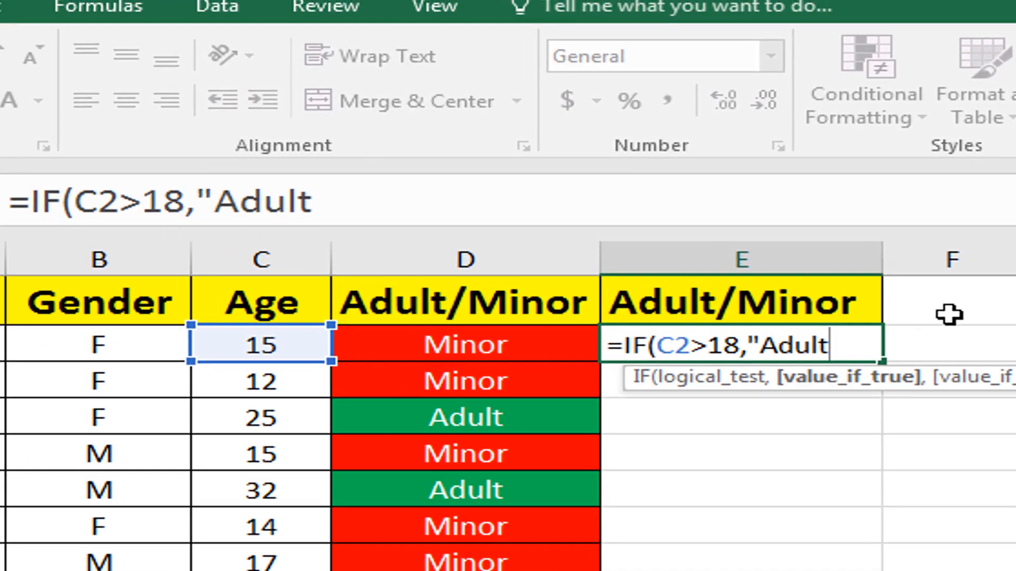
text(")
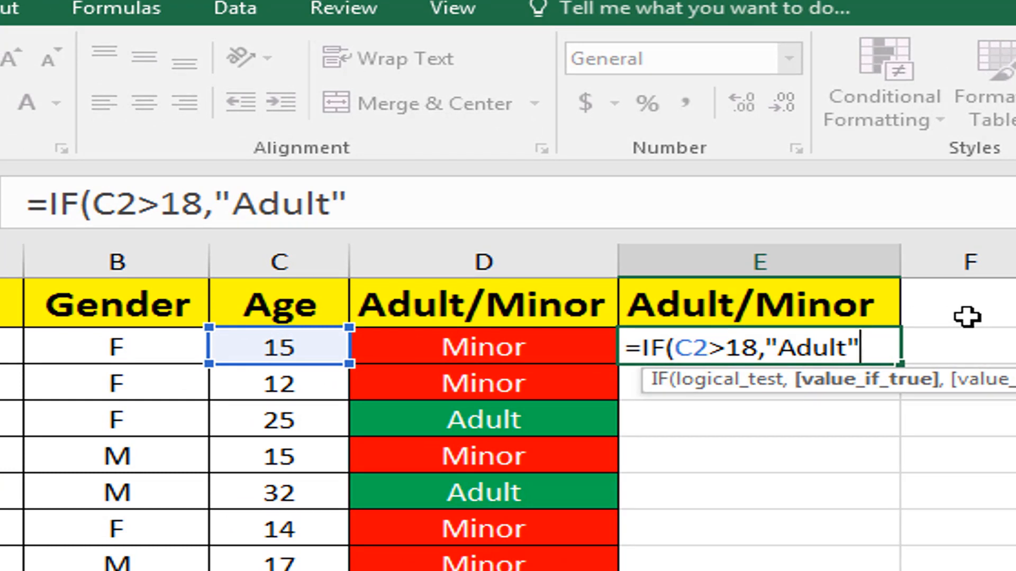
text(,)
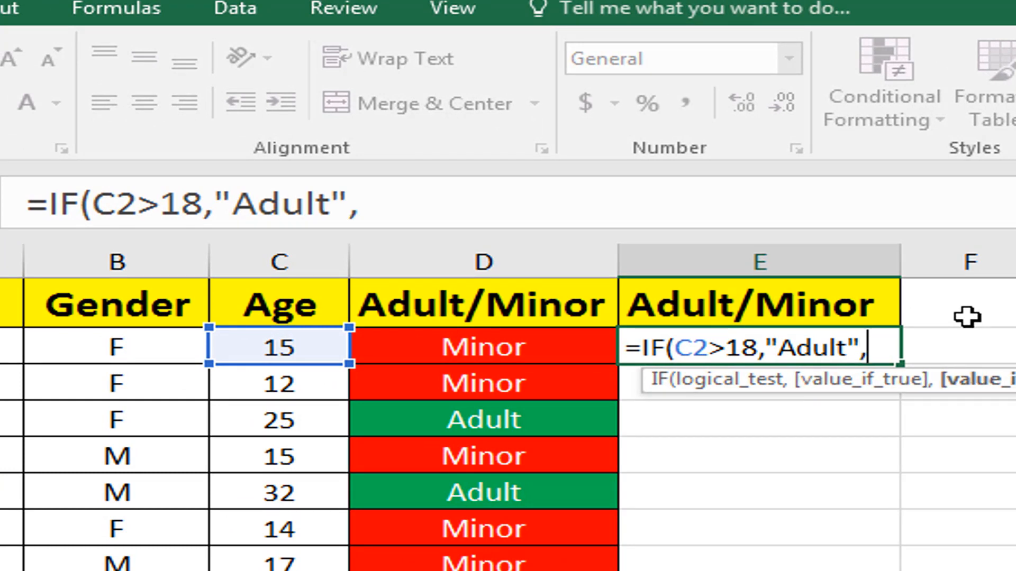
text(Mi)
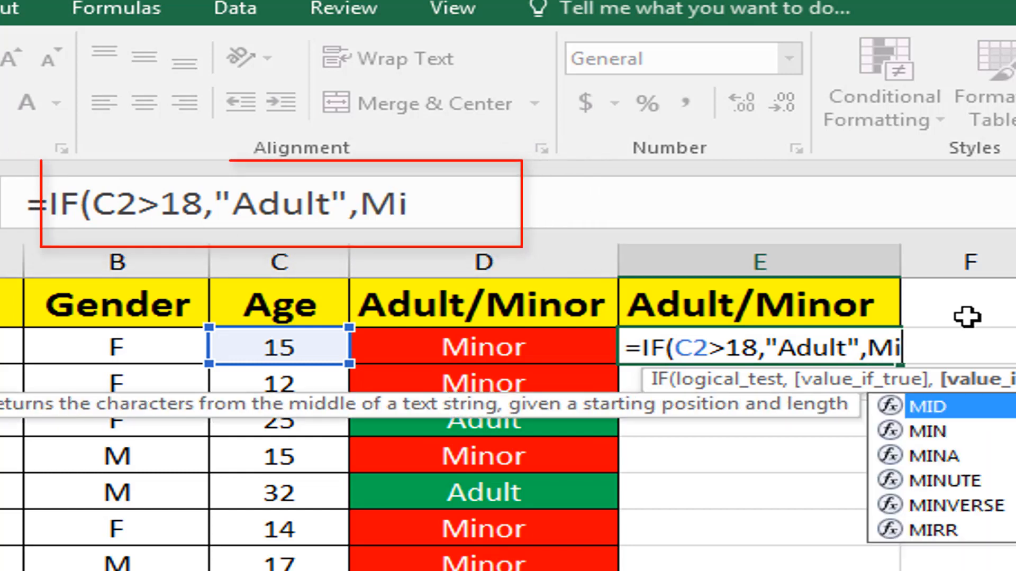
text(nor)
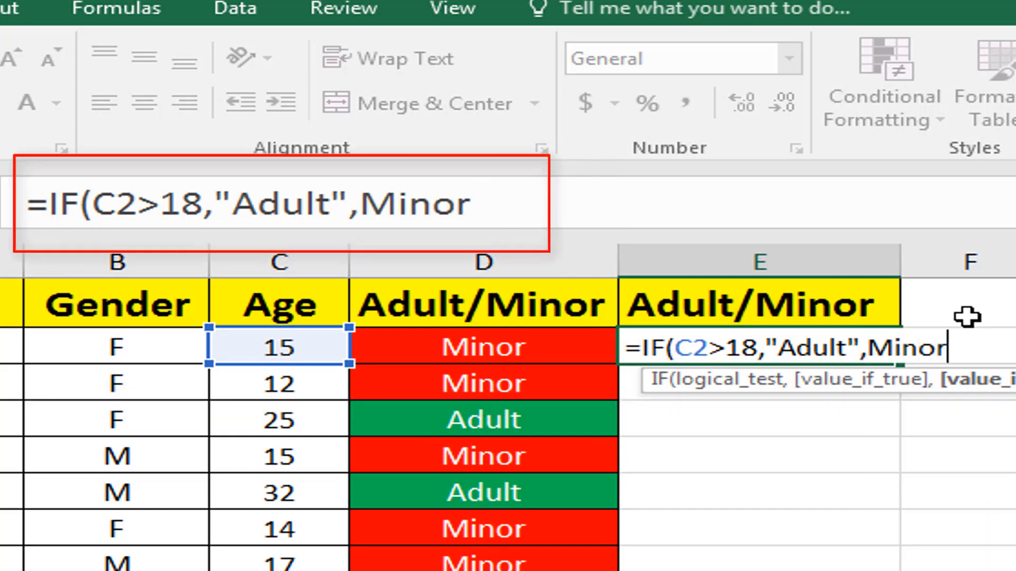
text(")
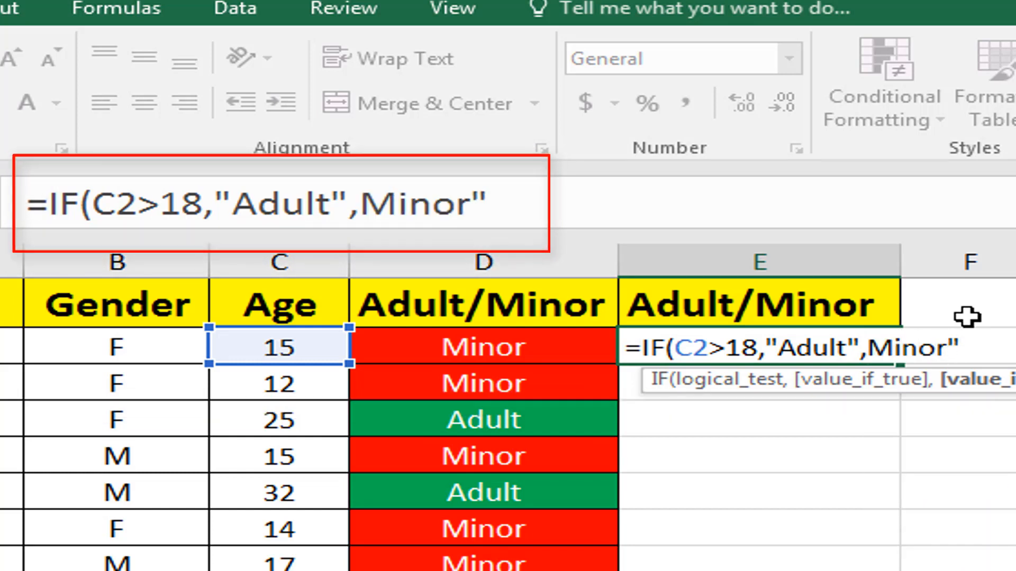
text())
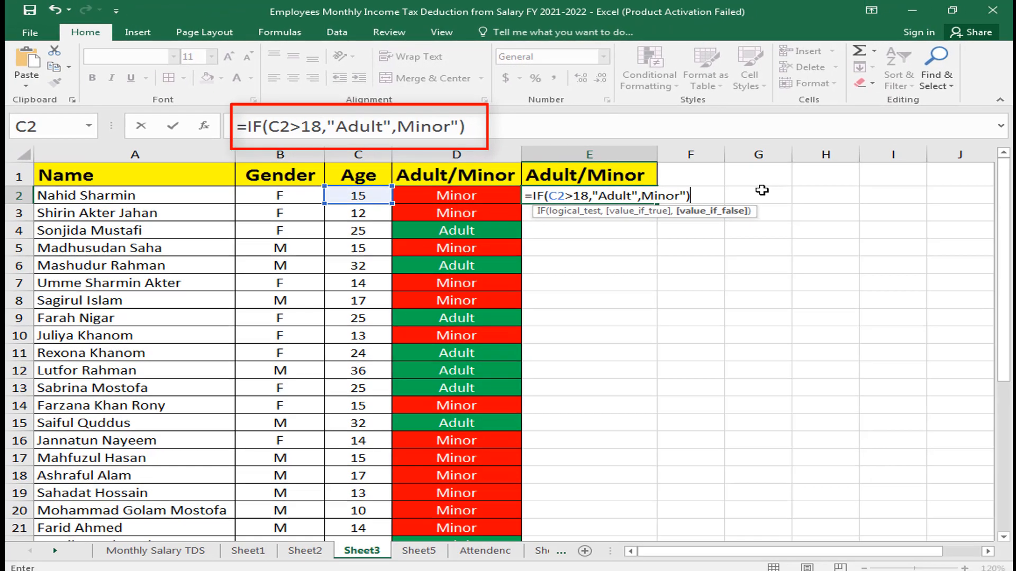
key(Return)
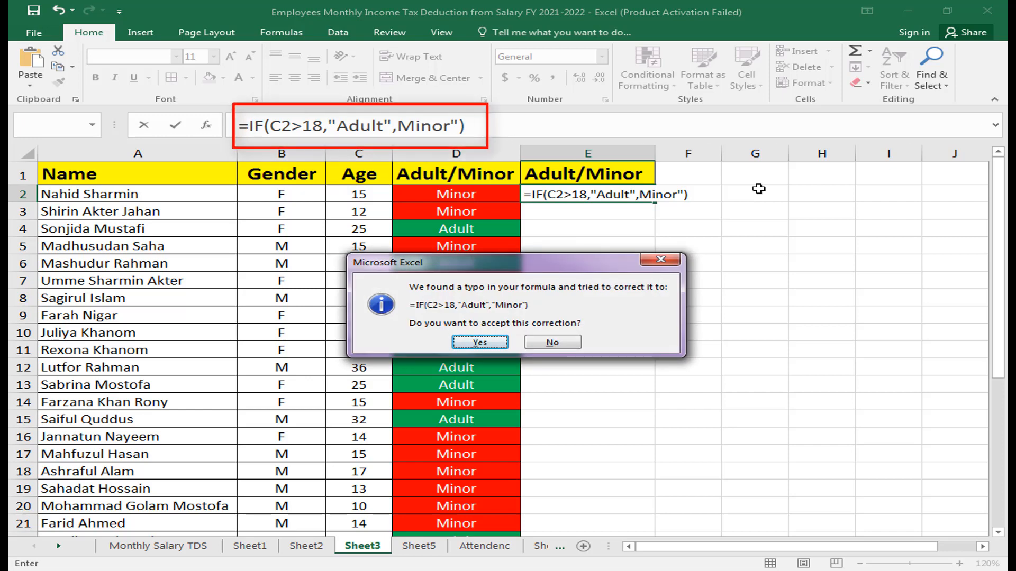
key(Return)
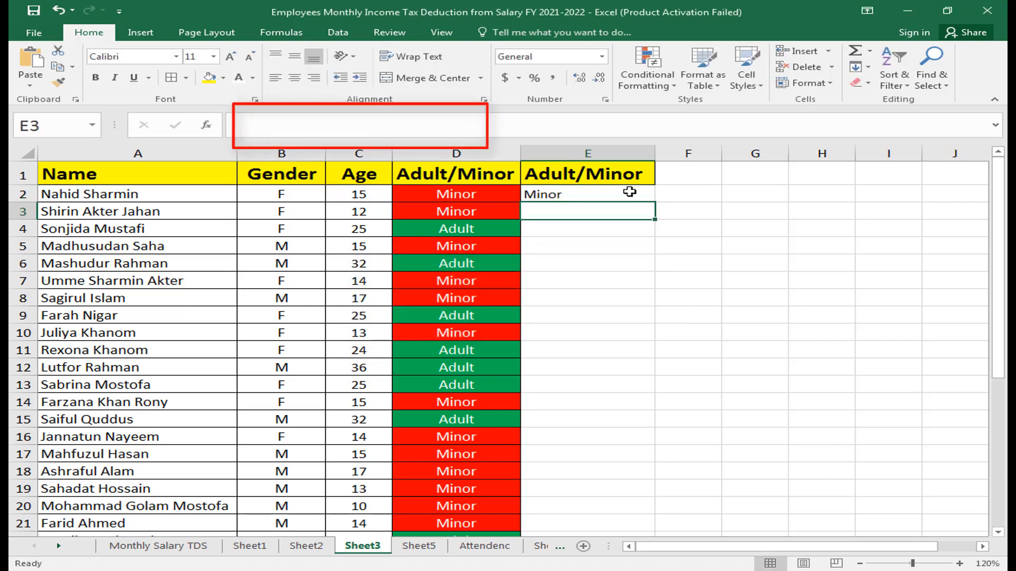
Step: Fill the IF formula from E2 down column E for all the listed people
click(632, 193)
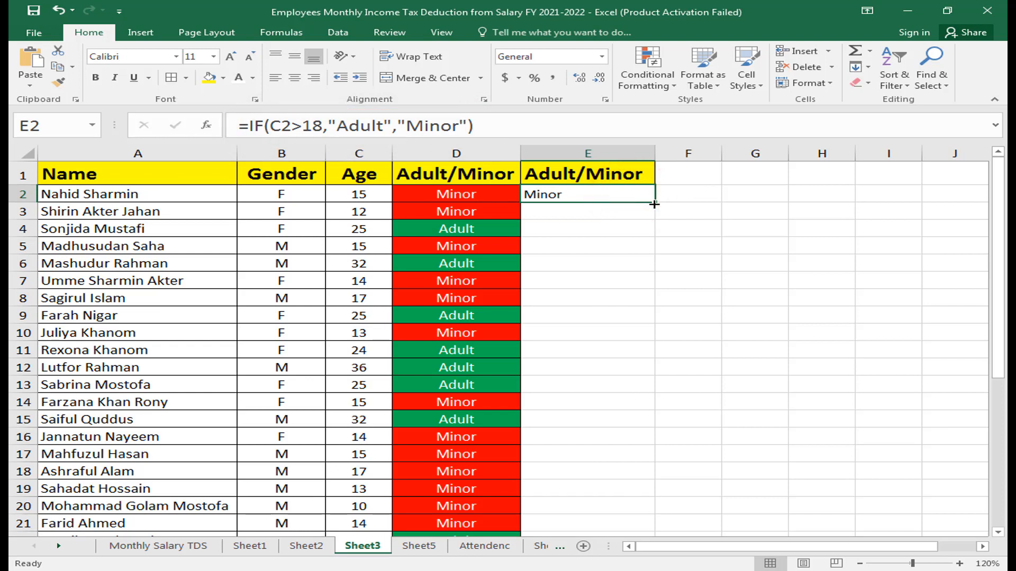
double_click(654, 203)
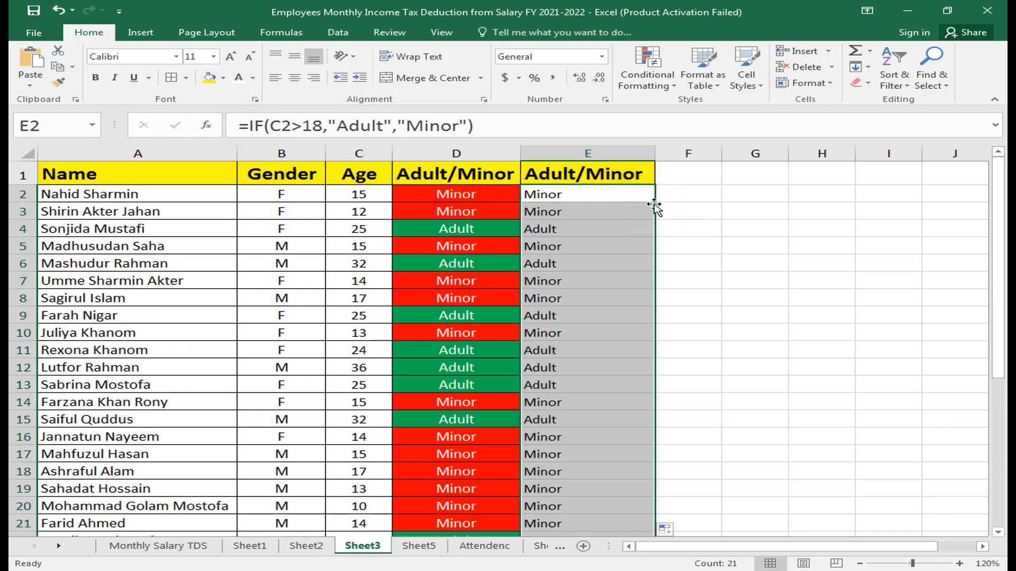
Step: Center the contents of column E and apply cell borders to the whole column
click(577, 154)
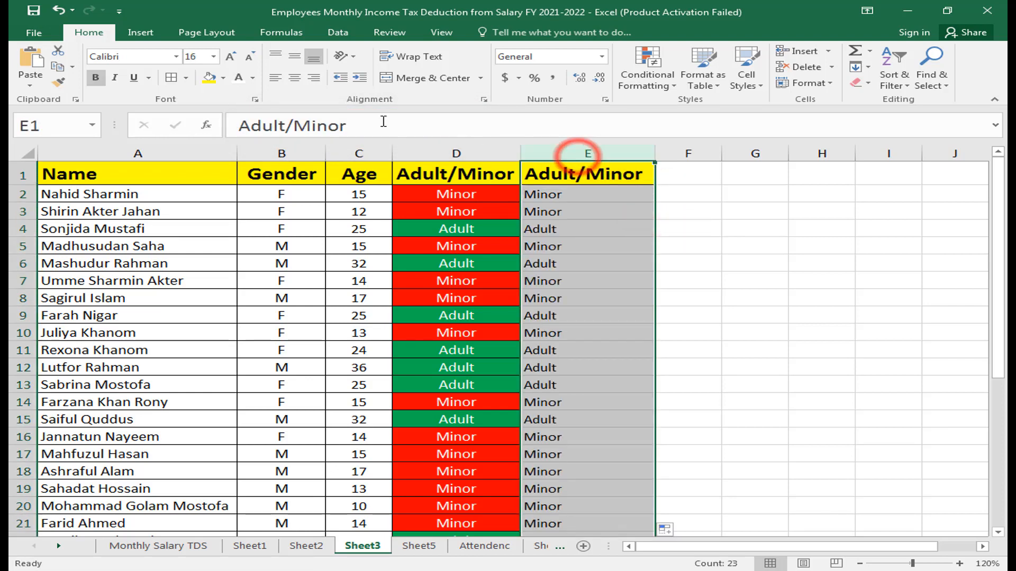
click(294, 78)
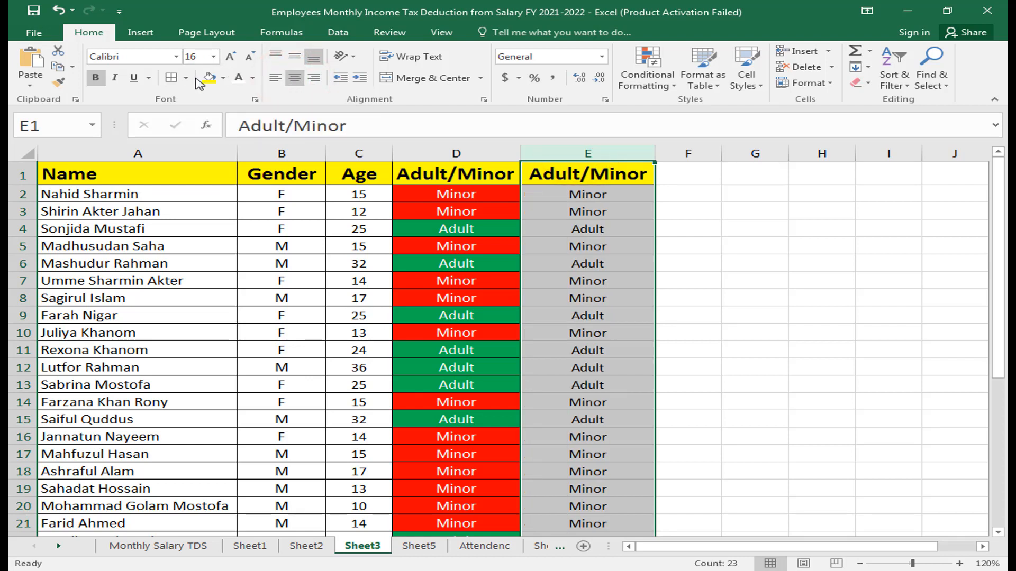
click(168, 78)
click(747, 195)
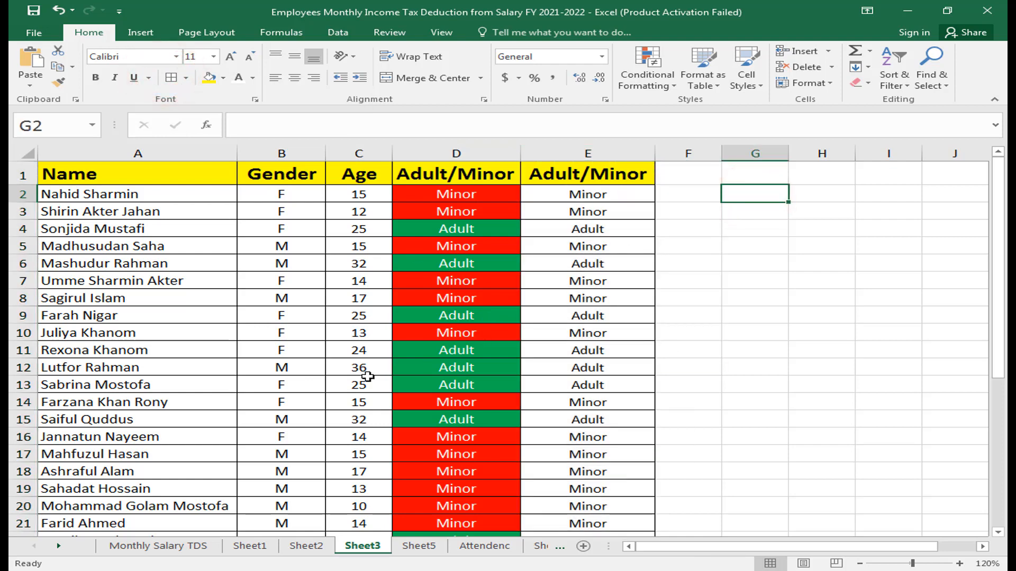
Step: Hide column D, which holds the original color-coded Adult/Minor results
click(557, 355)
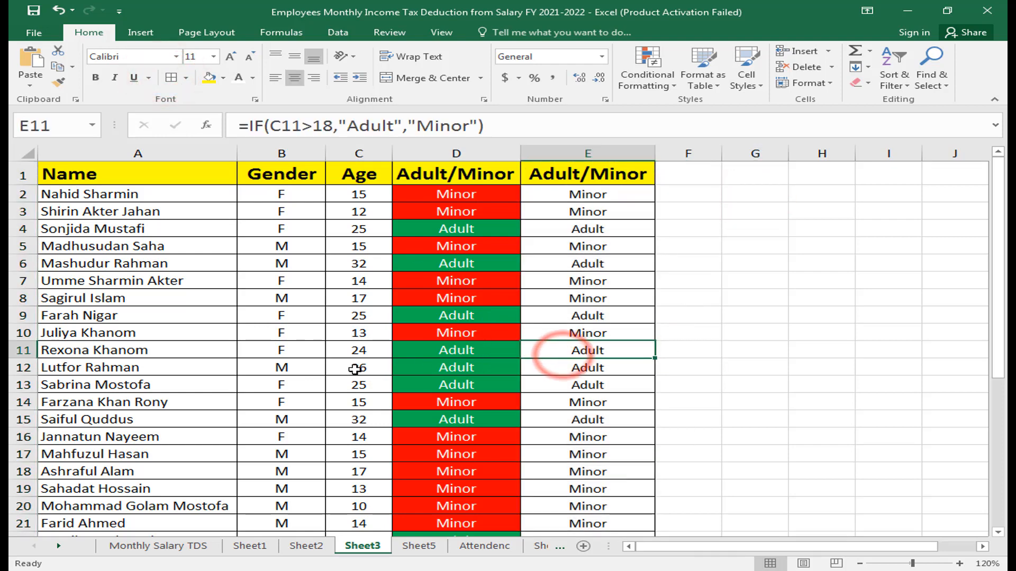
right_click(454, 152)
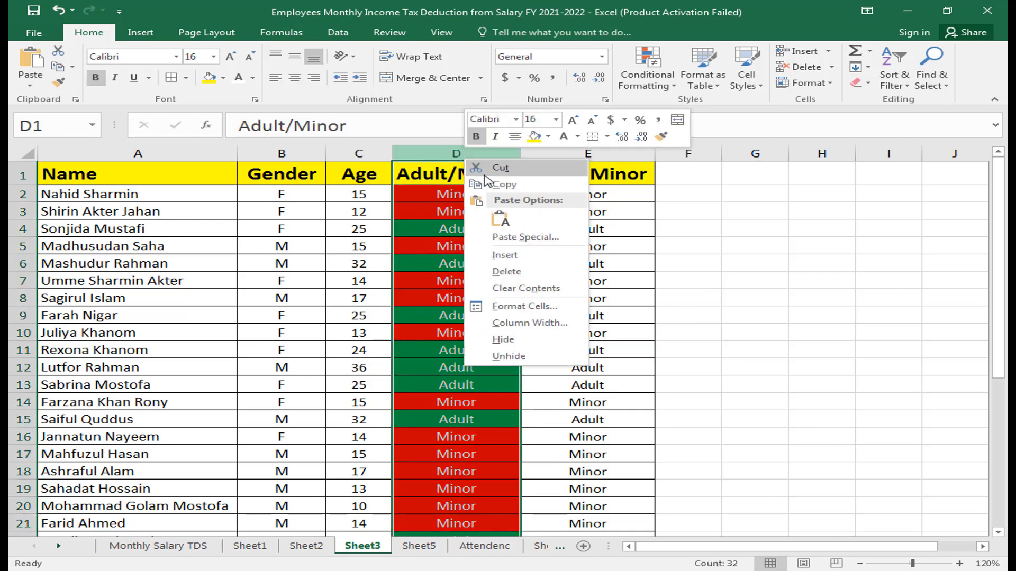
click(523, 341)
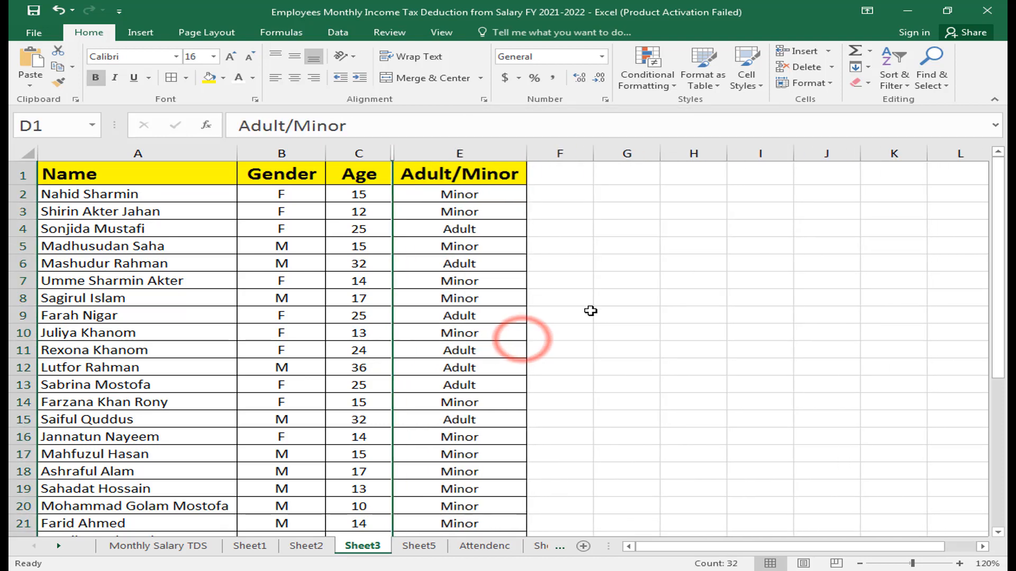
Step: Set the age in C5 to 50 to test the Adult/Minor formula
click(584, 283)
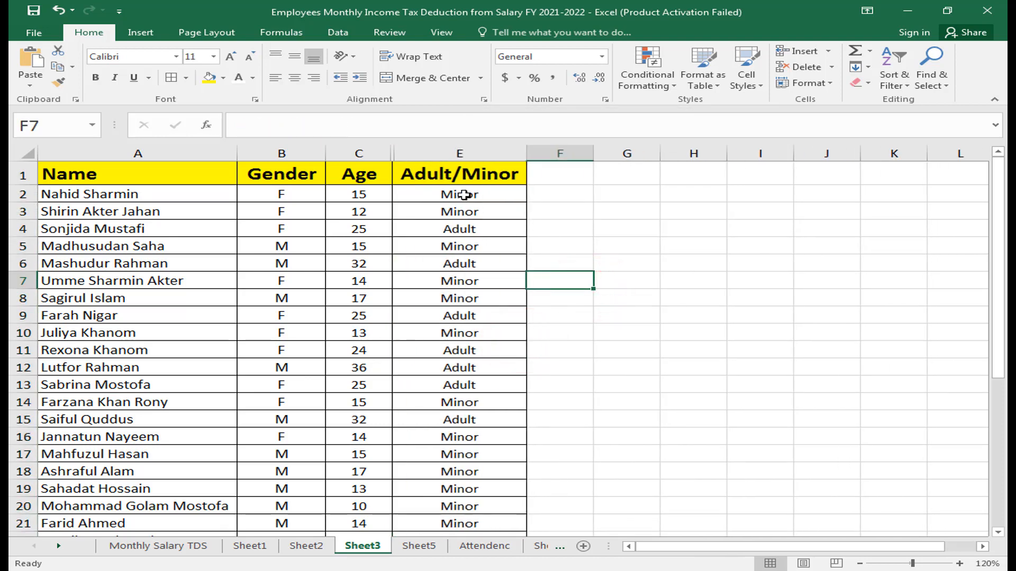
click(360, 247)
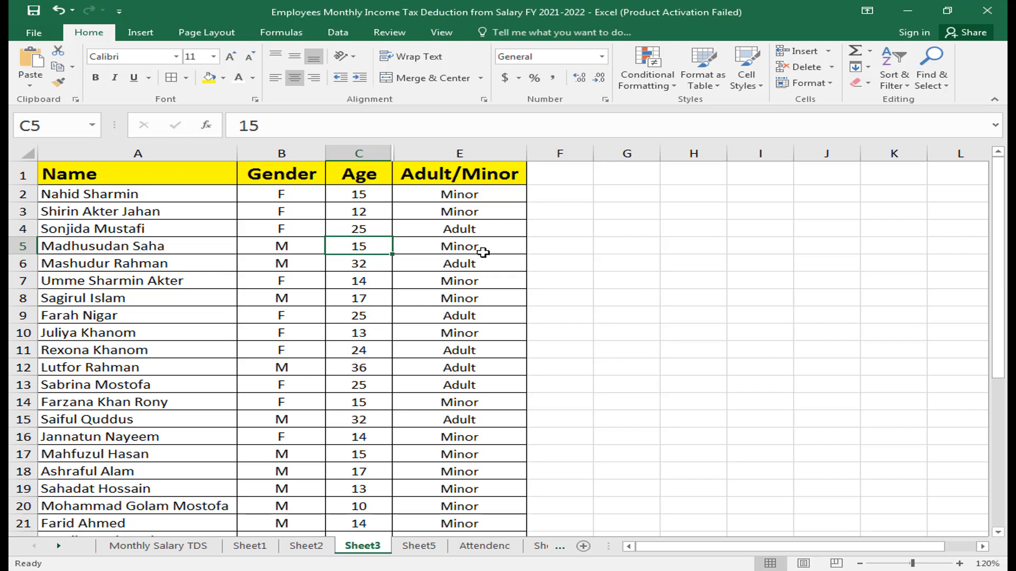
click(379, 246)
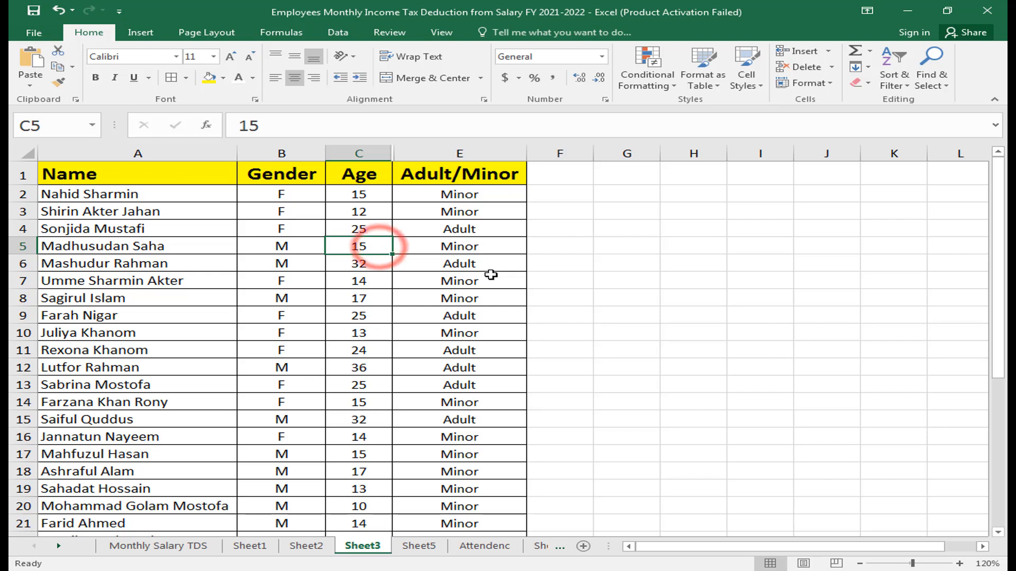
text(50)
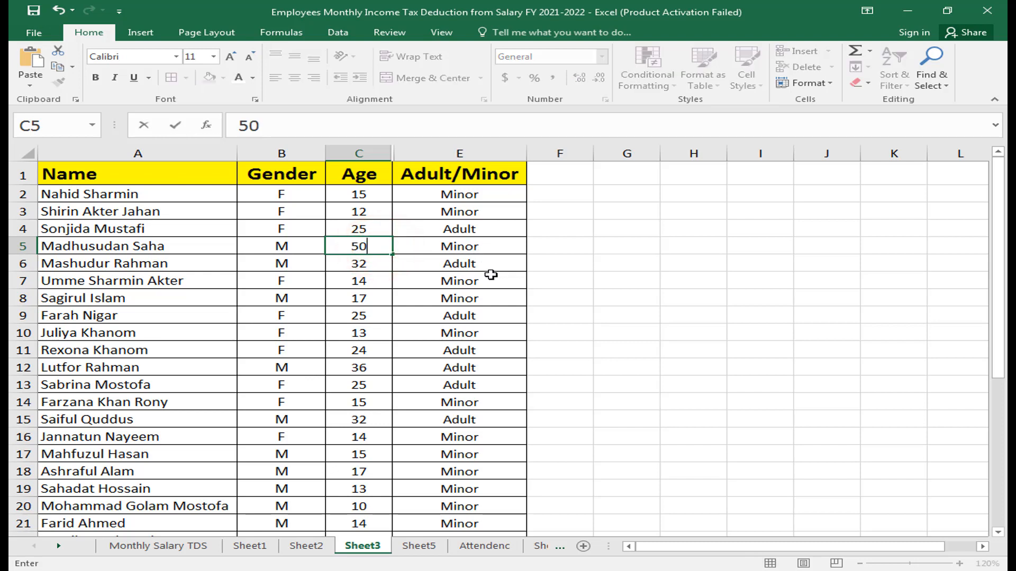
key(Return)
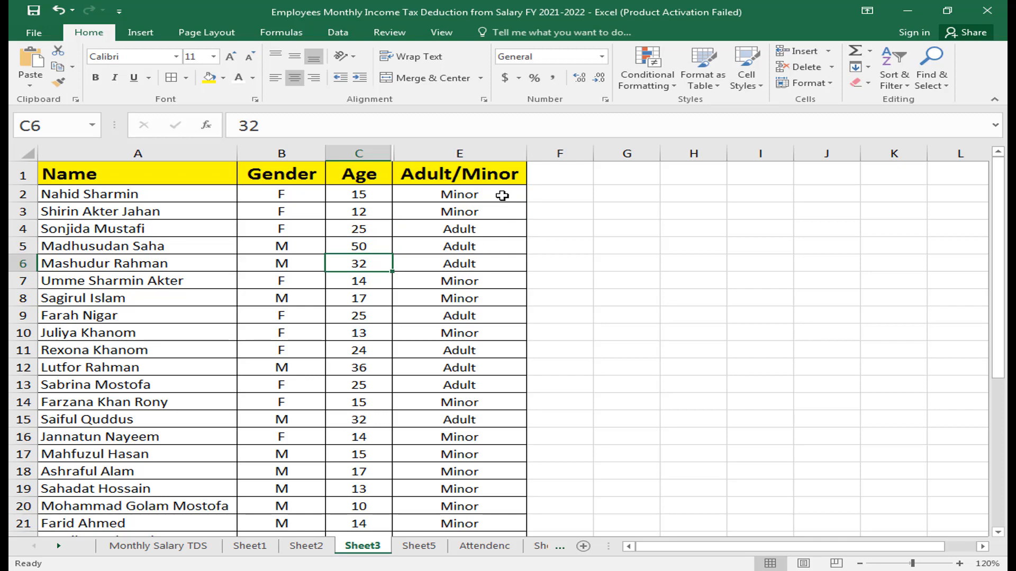
Step: Clear the stray bracket from E23 and fill the IF formula from E22 down to E32
drag(502, 195, 488, 363)
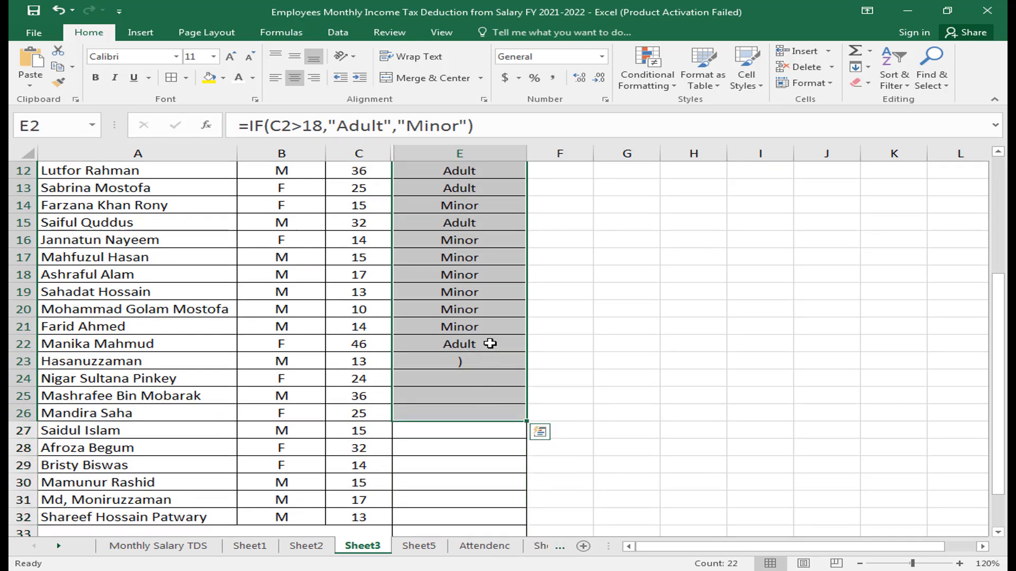
click(489, 344)
click(477, 364)
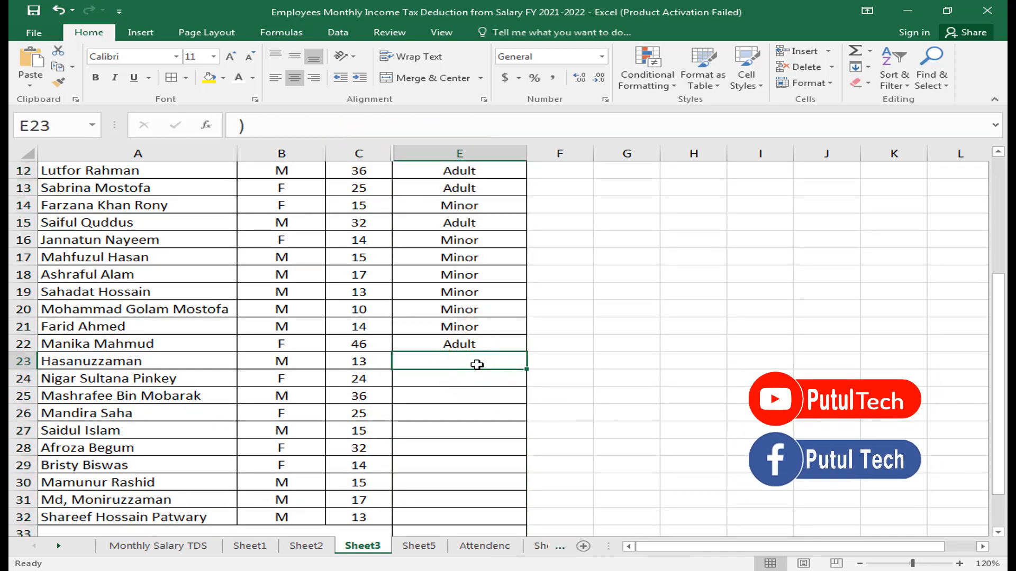
click(488, 343)
double_click(527, 351)
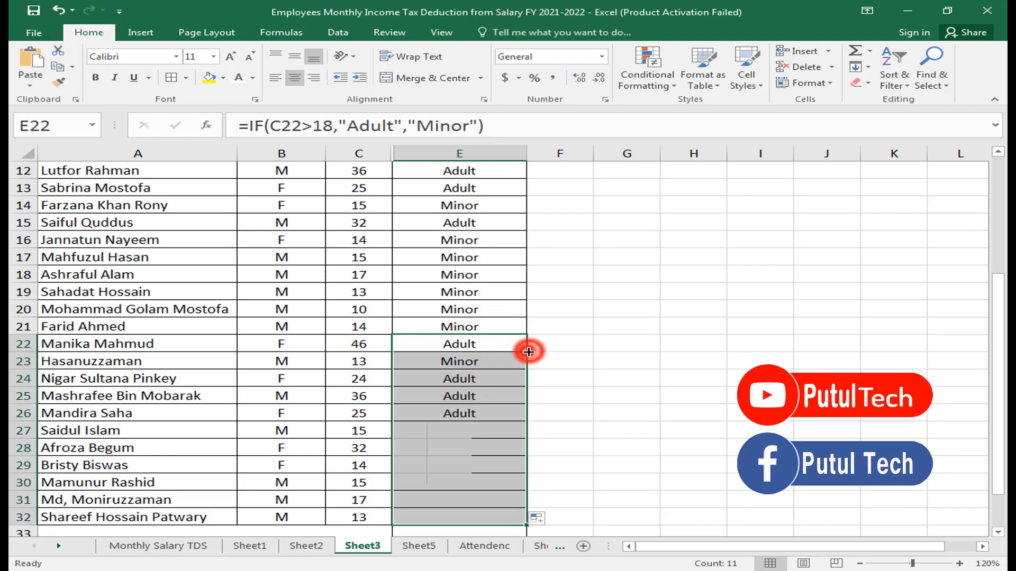
scroll(527, 352, down, 4)
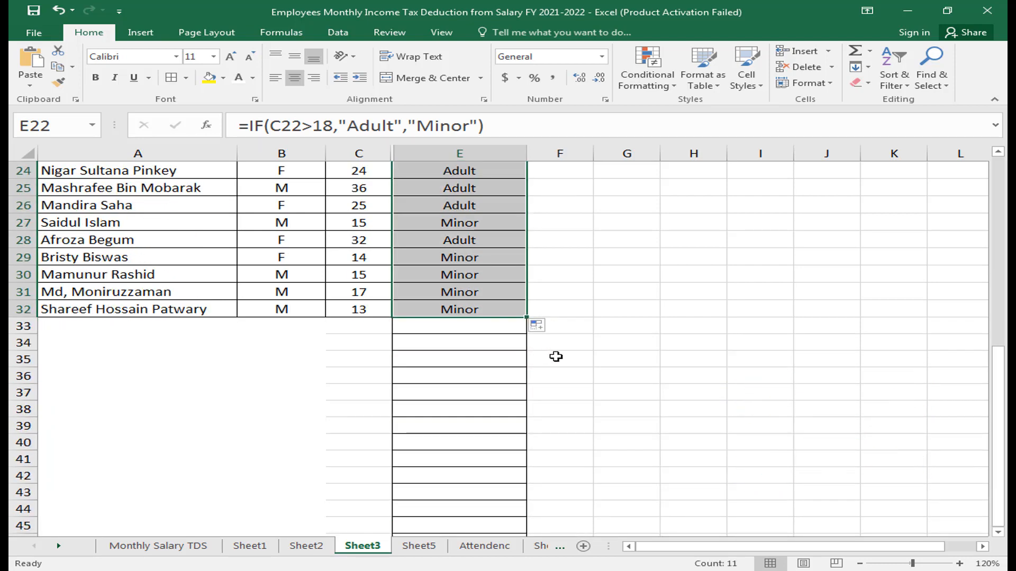
Step: Start an Equal To highlight rule on E2:E32 that compares the cells with the Minor value in E2
scroll(556, 357, up, 8)
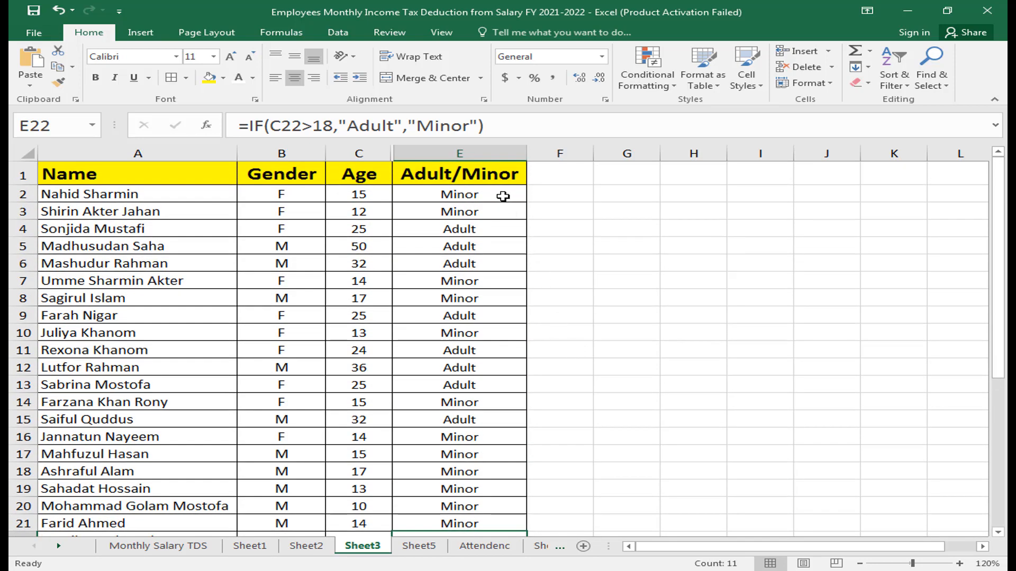
drag(503, 196, 500, 484)
scroll(593, 427, up, 5)
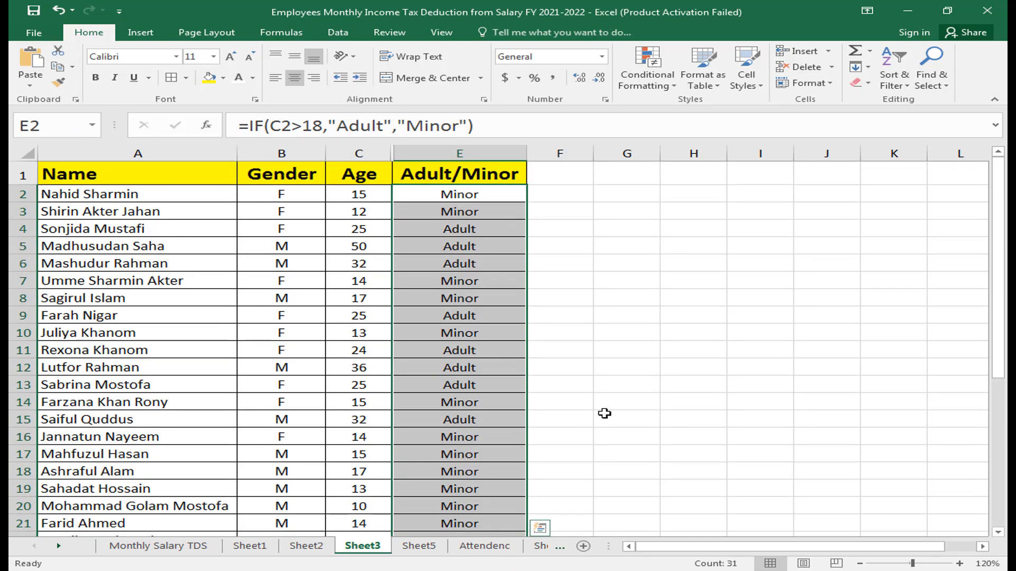
click(659, 86)
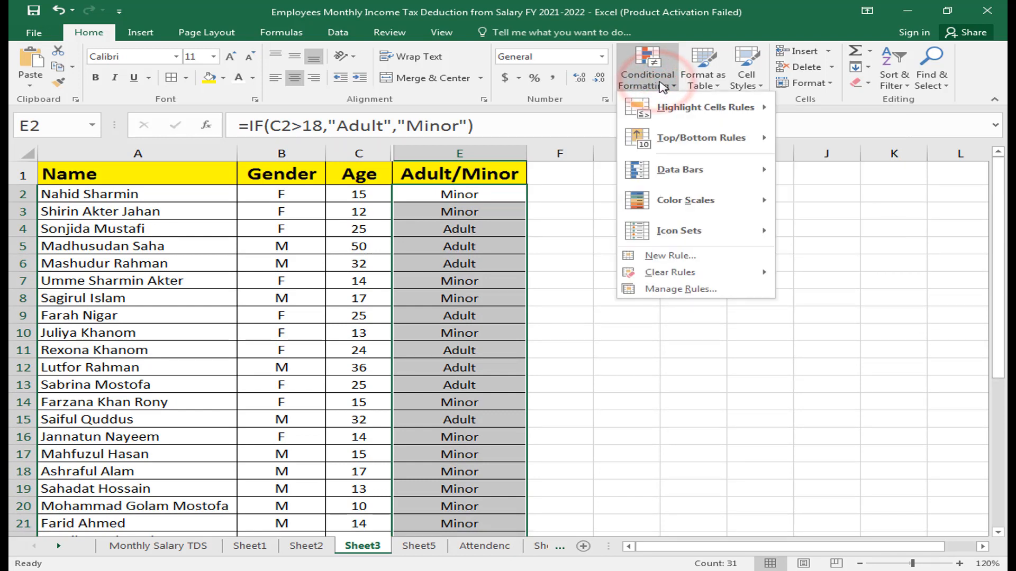
mouse_move(706, 108)
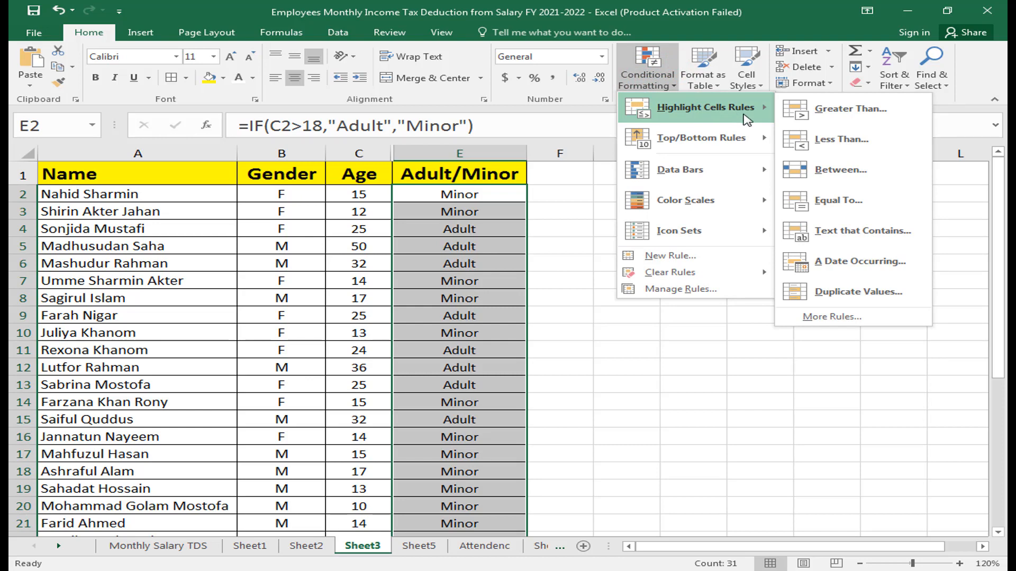
click(857, 204)
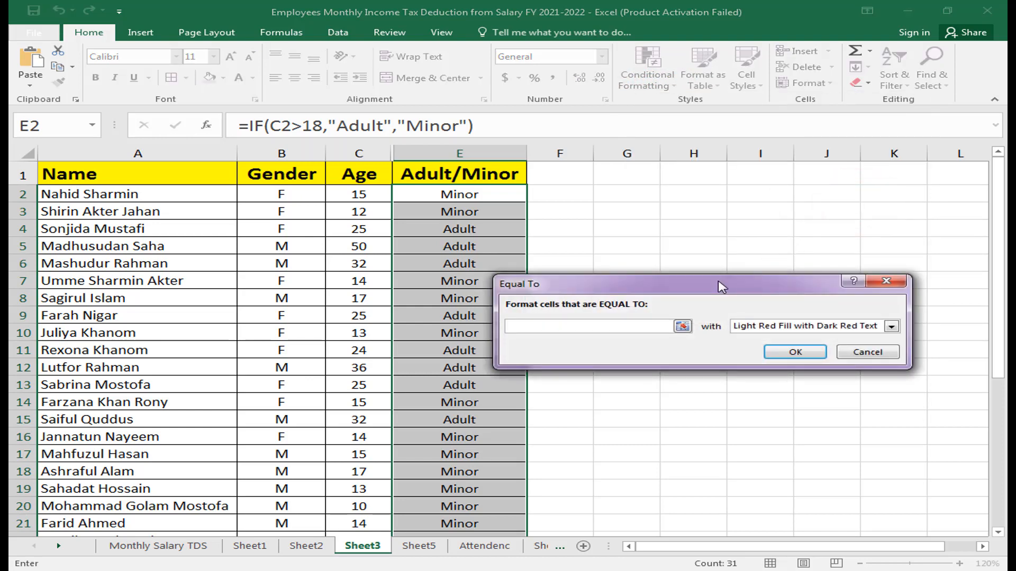
drag(719, 282, 803, 285)
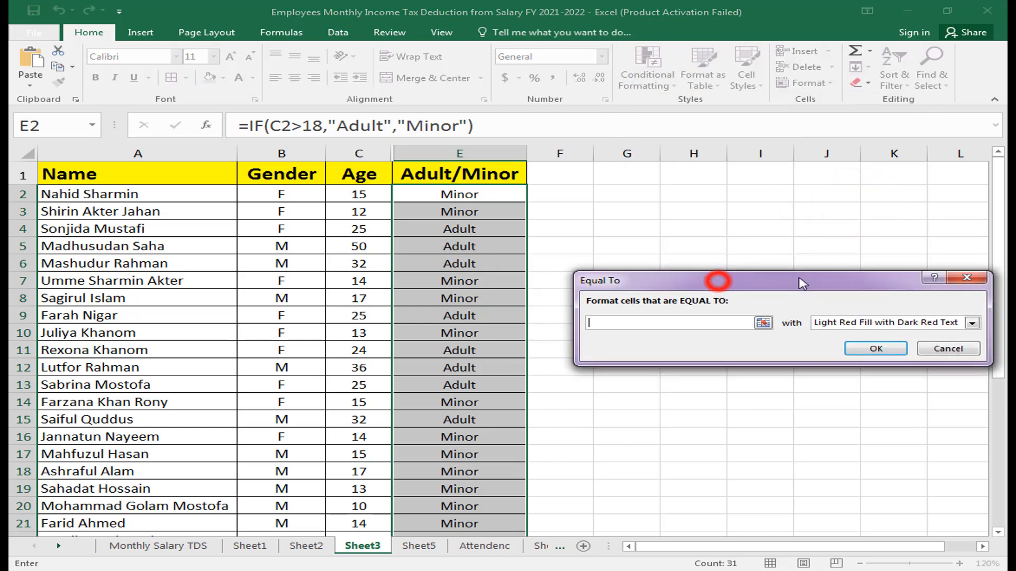
click(763, 323)
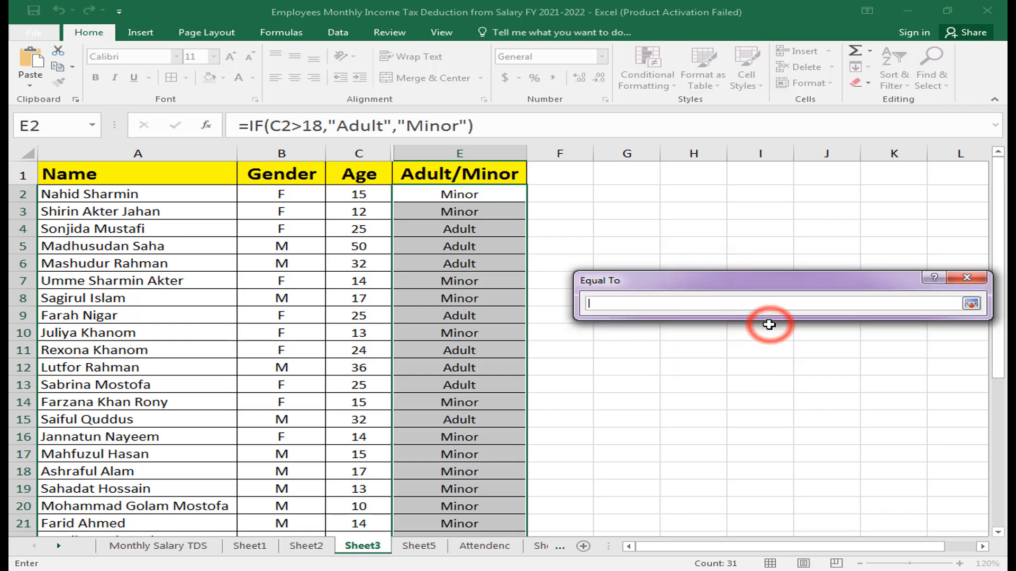
click(492, 197)
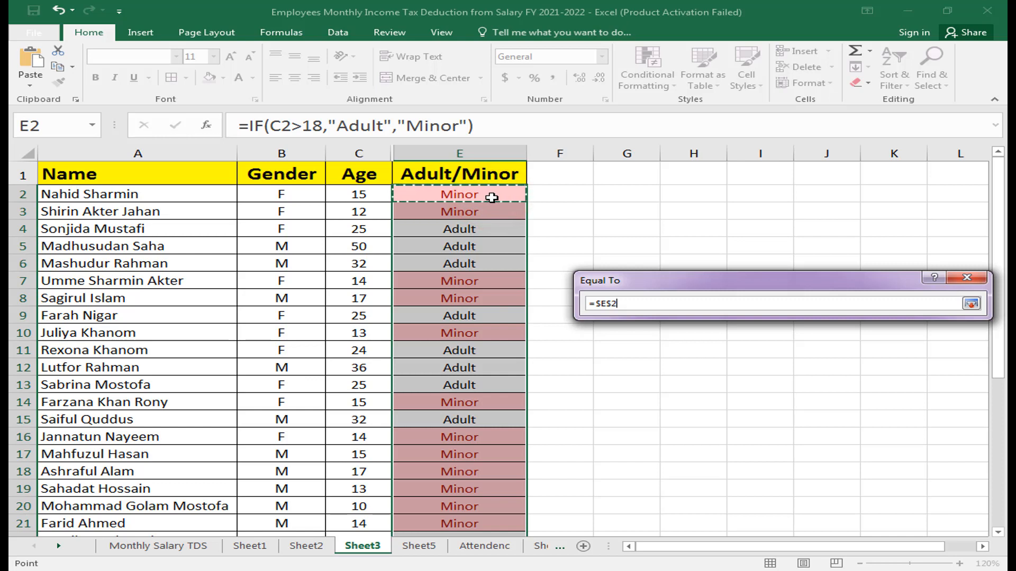
click(971, 303)
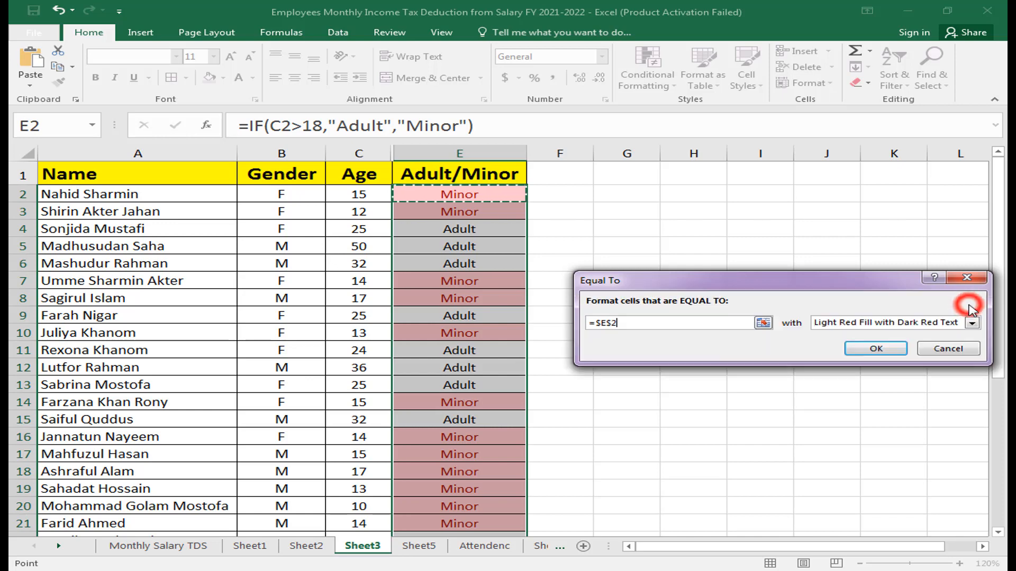
Step: Give the Minor rule a custom format with a red fill and apply it
click(950, 324)
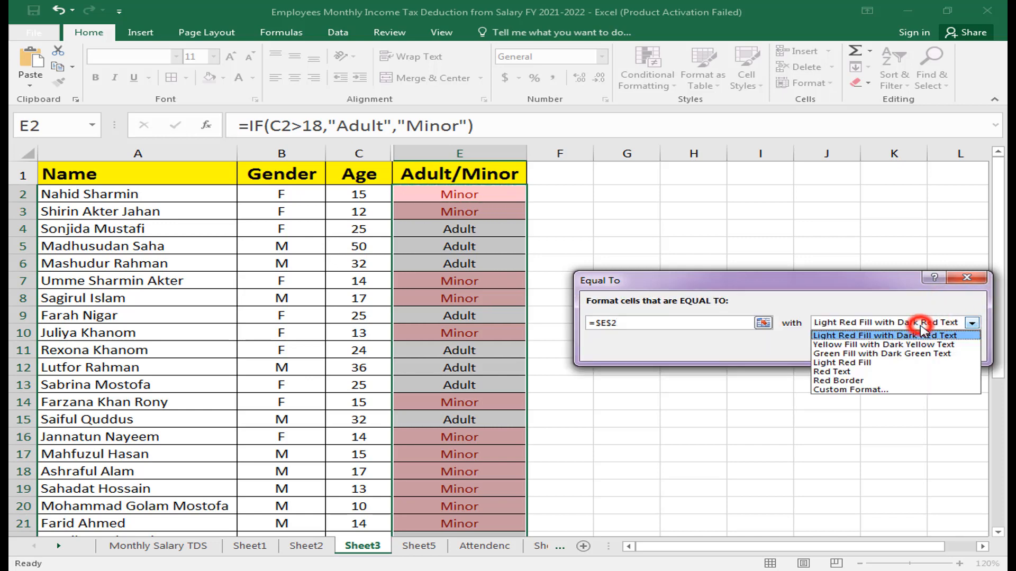
click(849, 390)
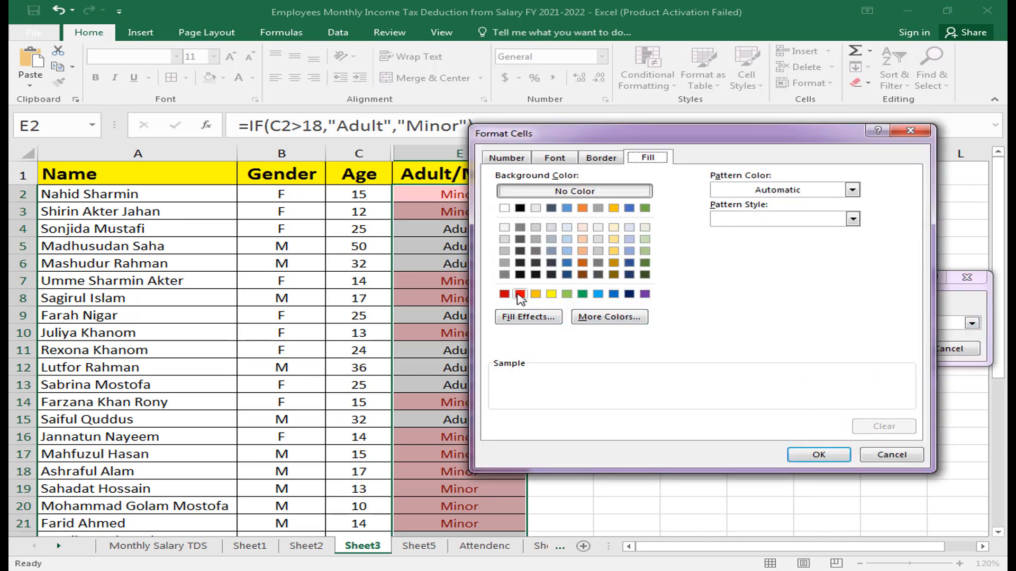
click(520, 294)
click(551, 295)
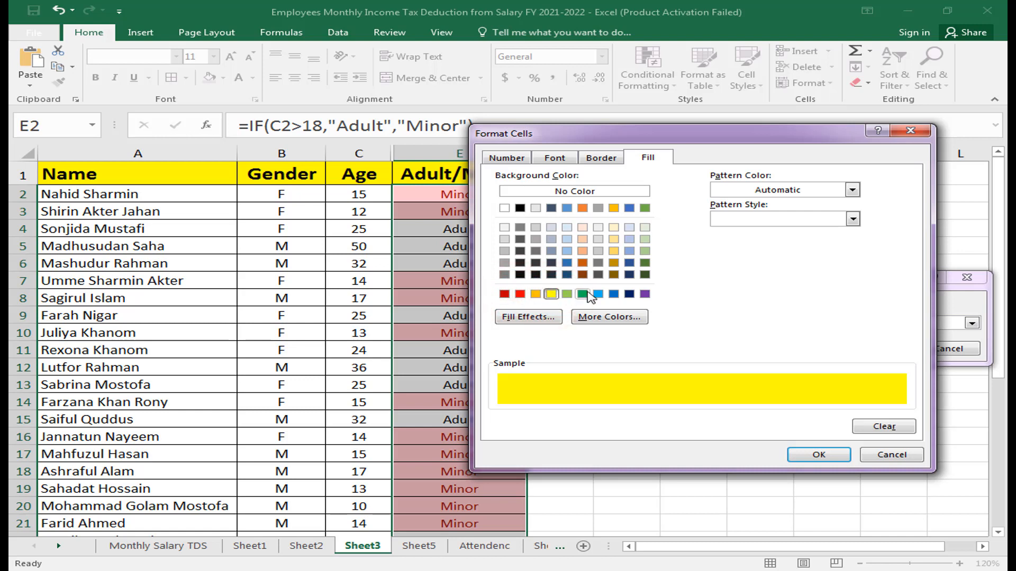
click(523, 295)
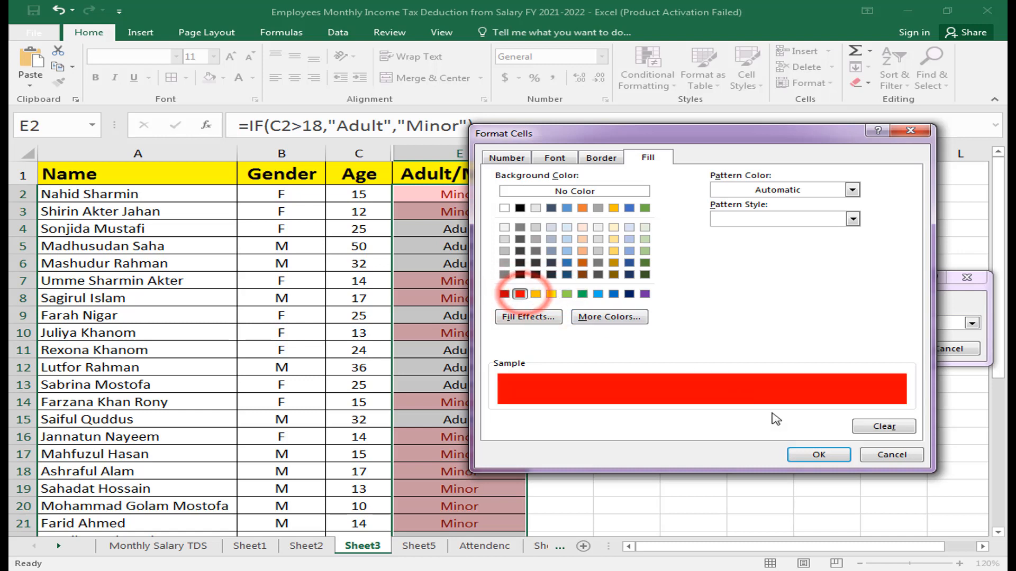
click(820, 455)
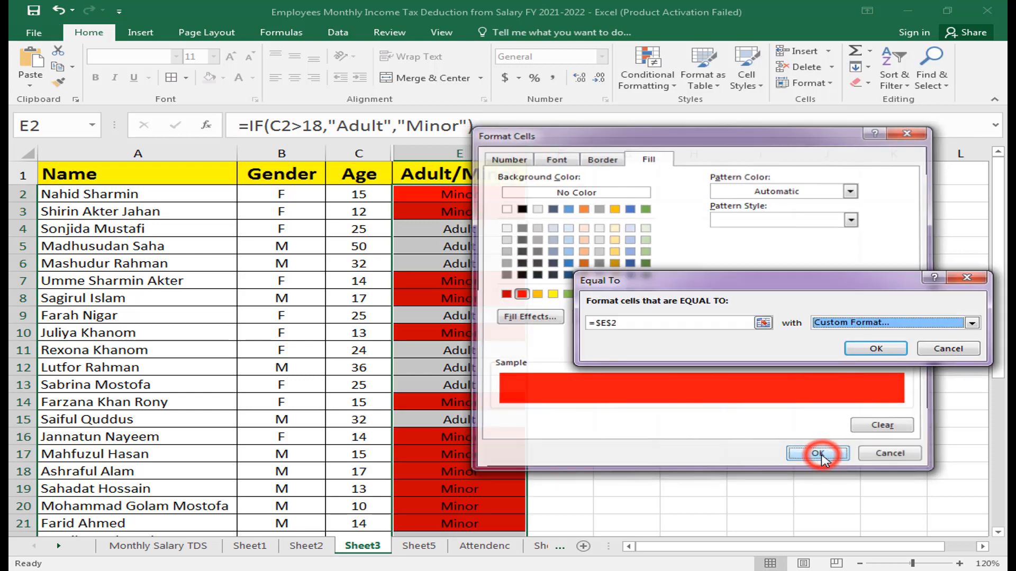
click(876, 351)
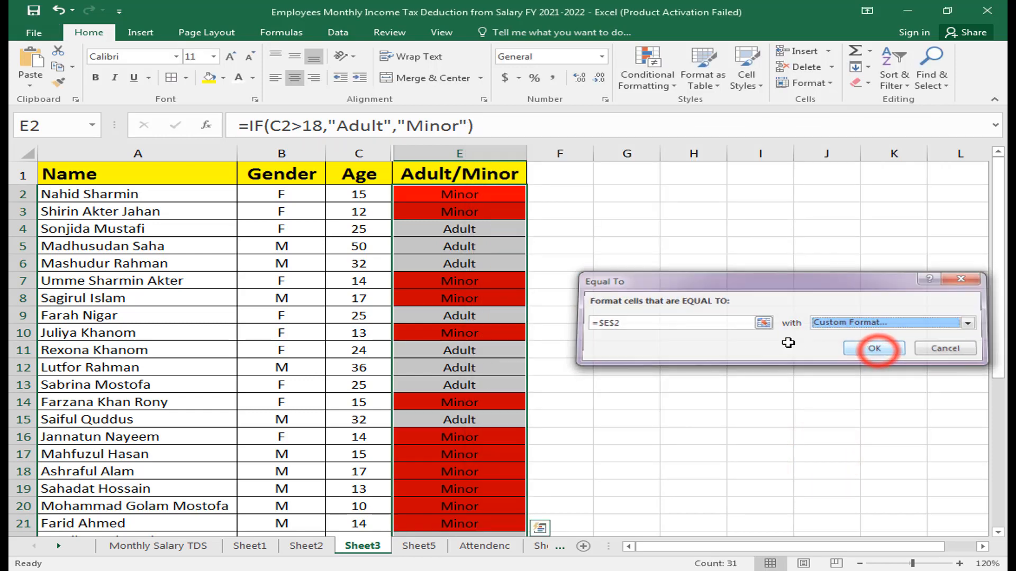
scroll(544, 415, down, 4)
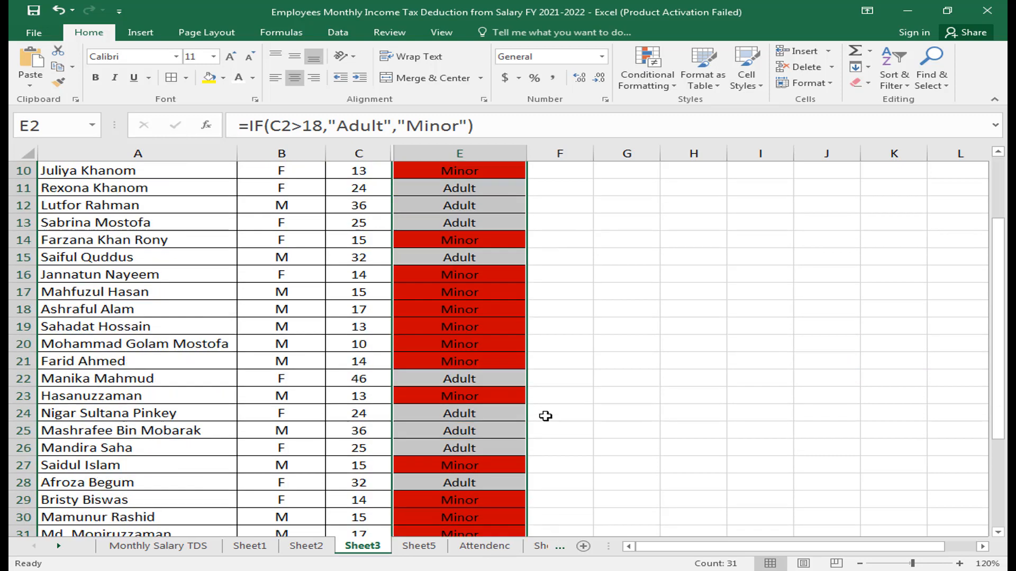
Step: Start a second Equal To highlight rule on E2:E32 that compares the cells with the Adult value in E13
scroll(545, 416, up, 4)
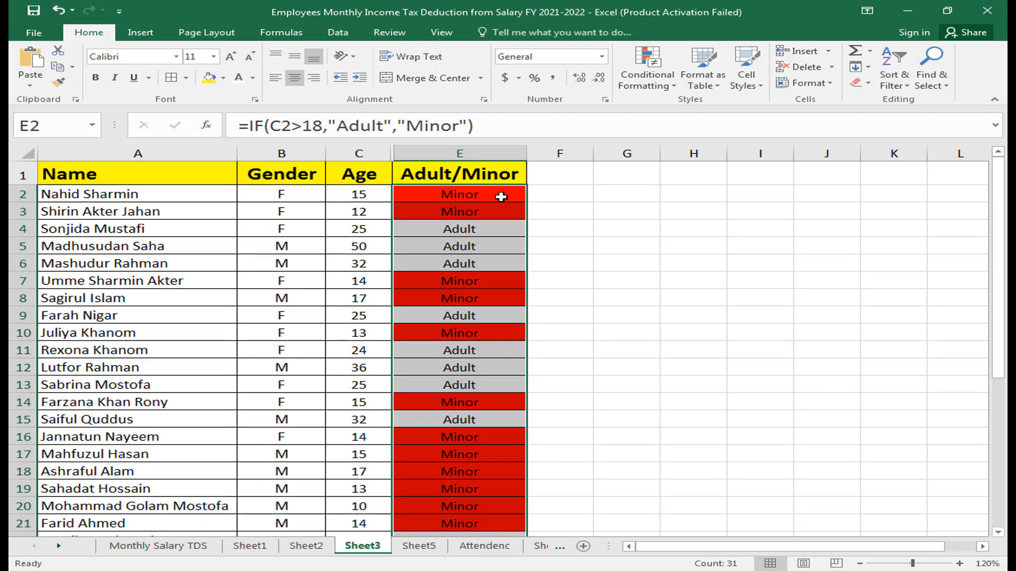
drag(501, 197, 494, 499)
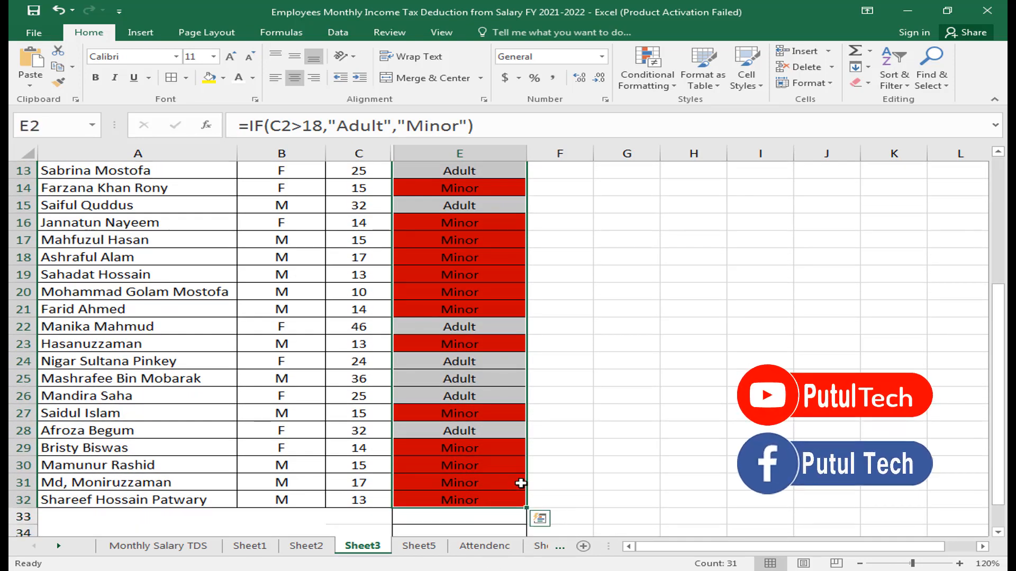
click(669, 87)
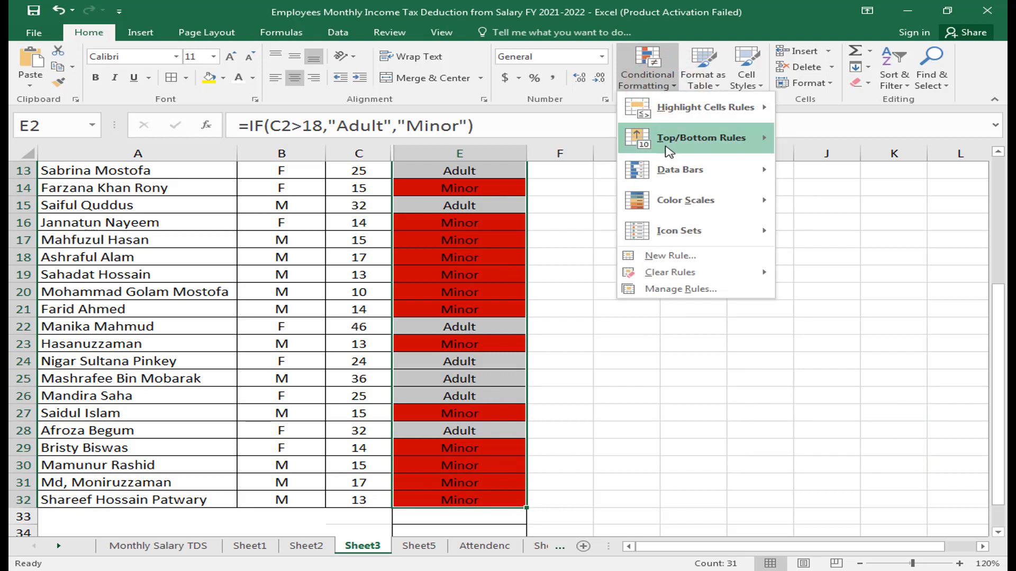
mouse_move(741, 110)
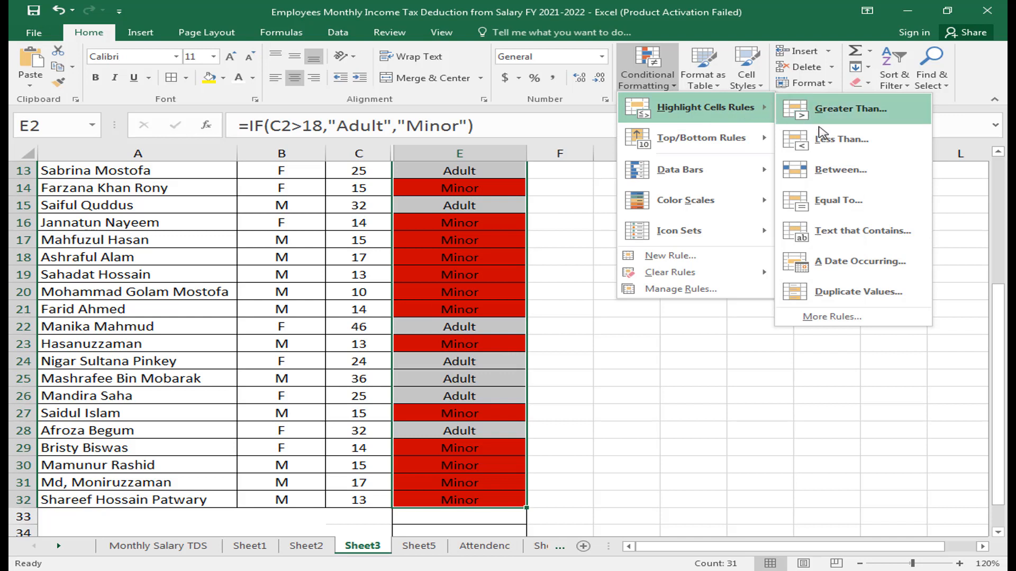
click(858, 205)
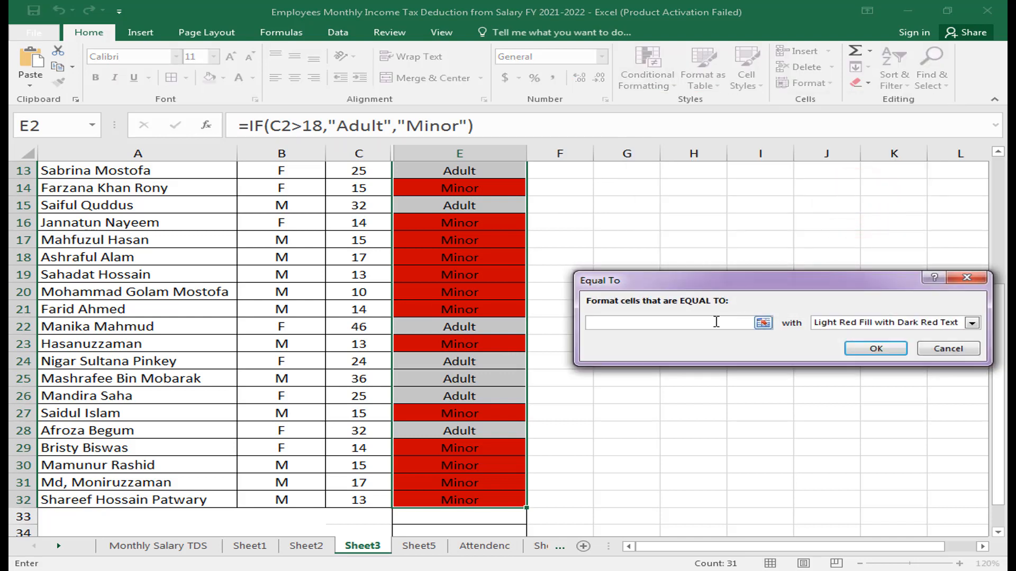
click(496, 171)
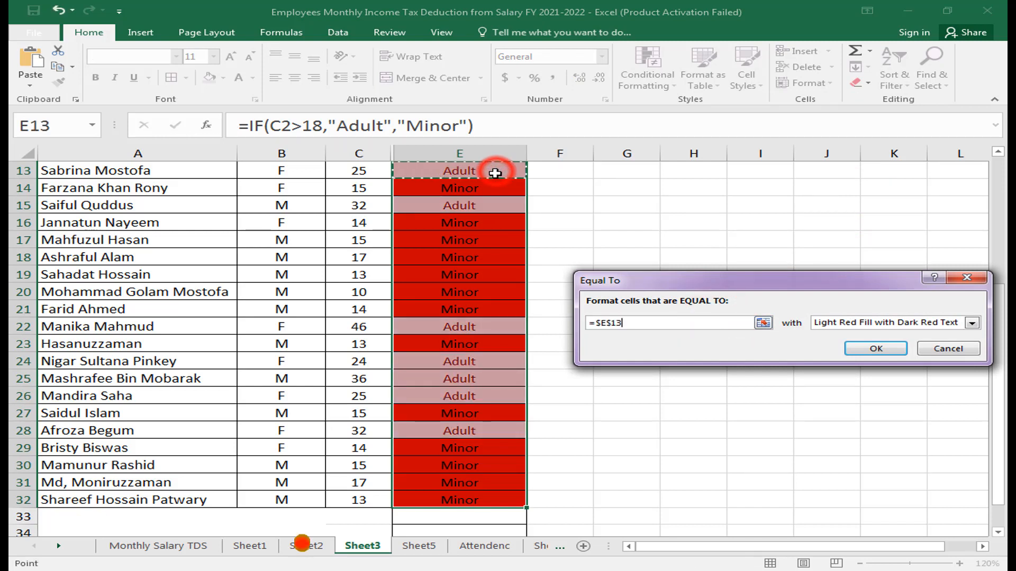
Step: Give the Adult rule a custom format with a green fill and apply it
click(934, 324)
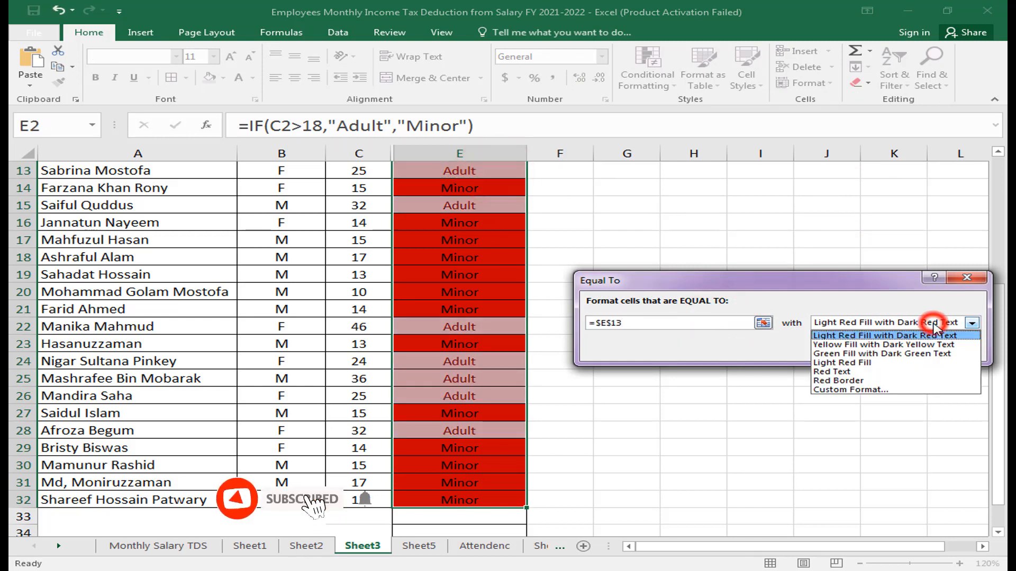
click(874, 392)
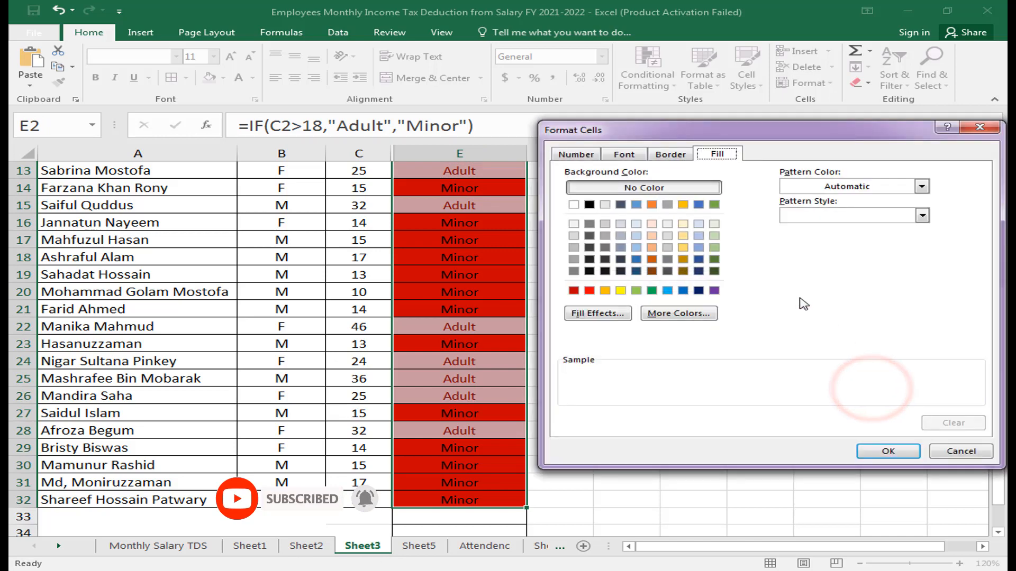
click(653, 291)
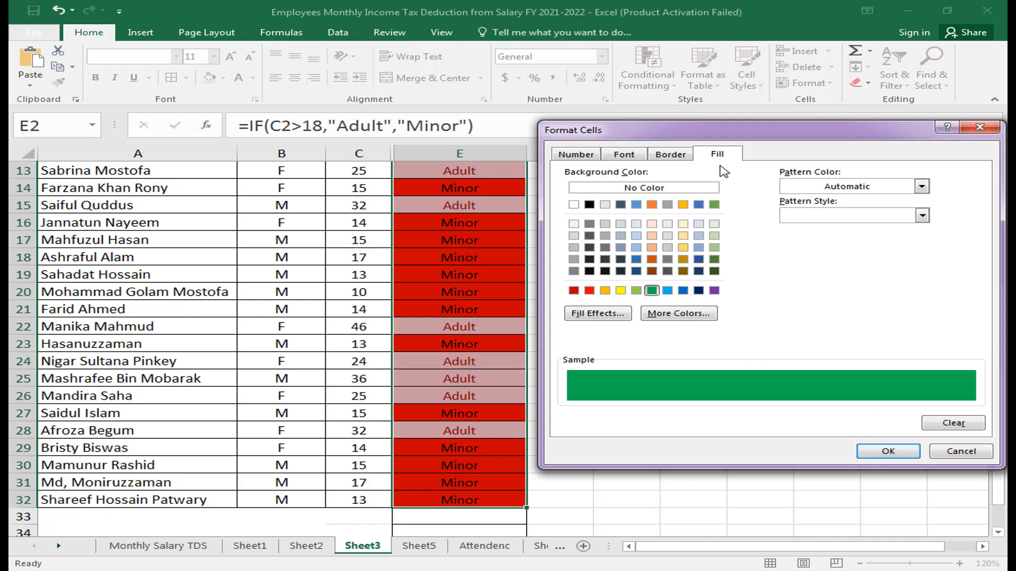
click(652, 291)
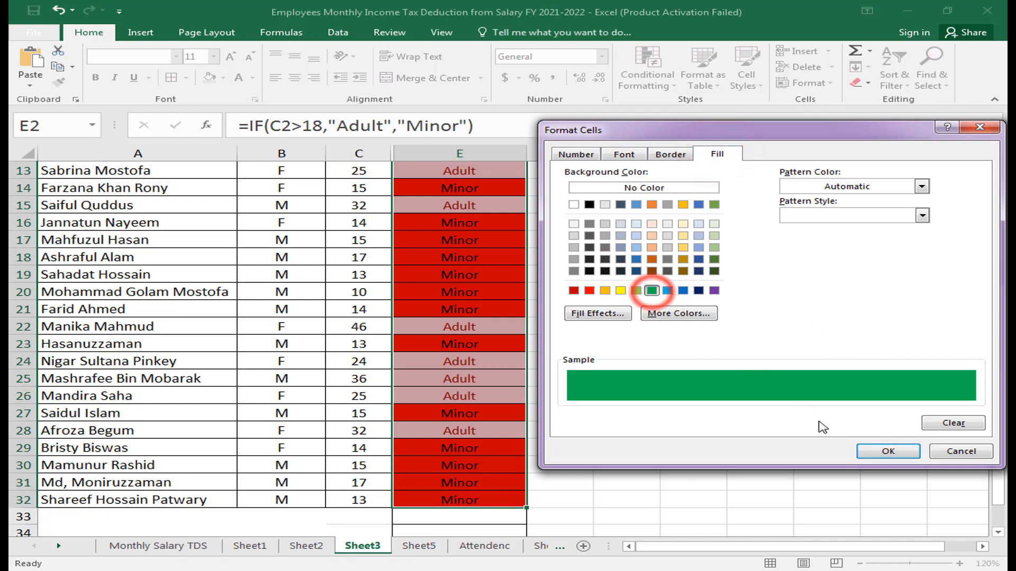
click(890, 453)
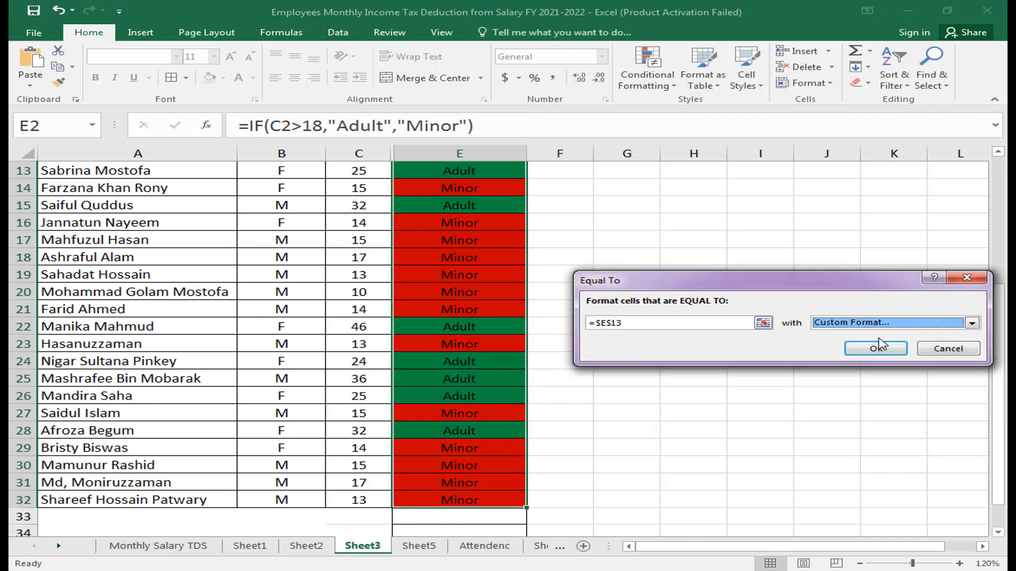
click(880, 348)
Step: Change the font color of the Adult/Minor results in E2:E32 to the light gray theme color
scroll(544, 294, up, 4)
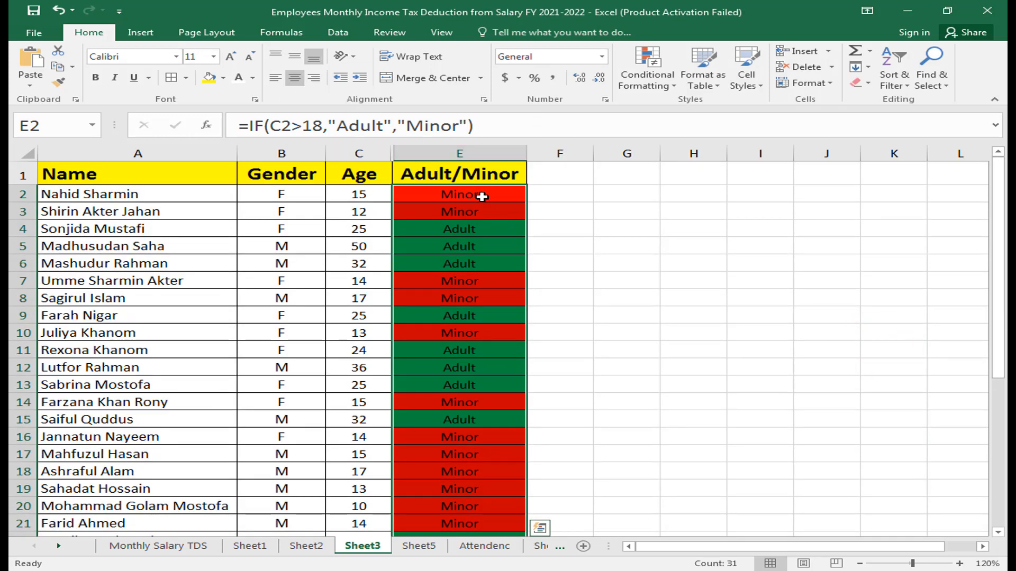
click(253, 81)
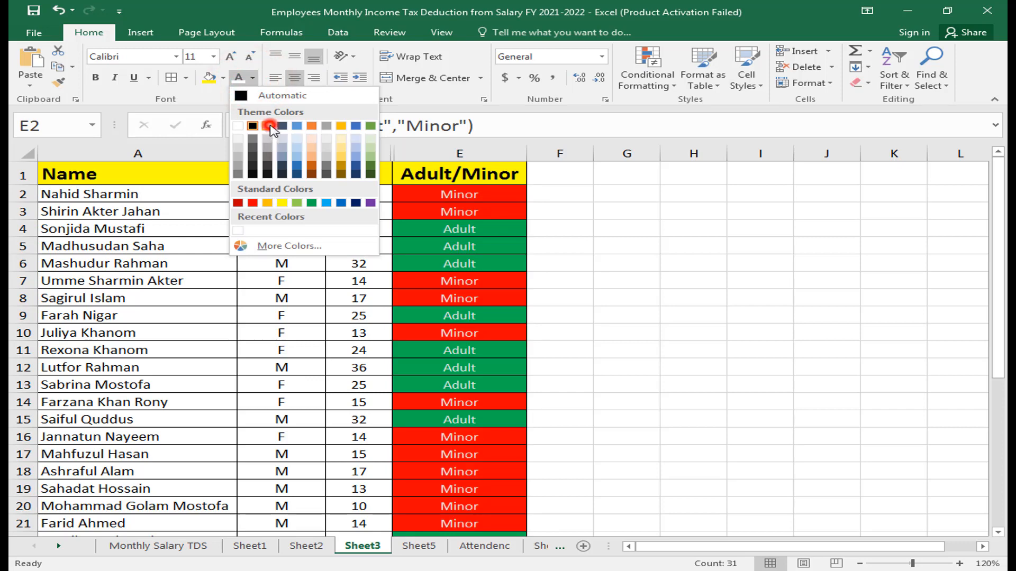
click(267, 127)
click(614, 271)
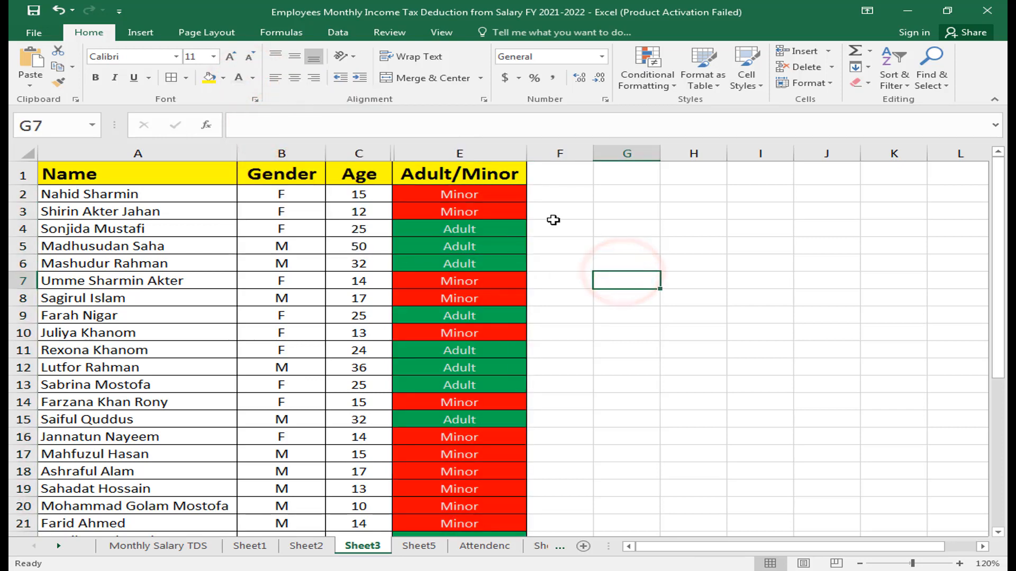
Step: Set the age in C3 to 60 to test the Adult/Minor classification
click(360, 214)
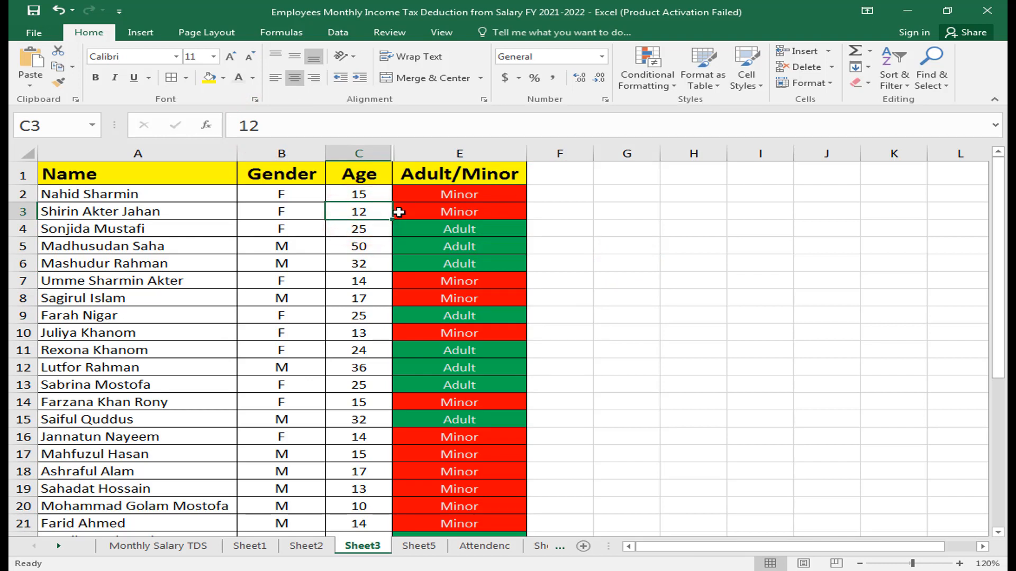
click(372, 214)
text(6)
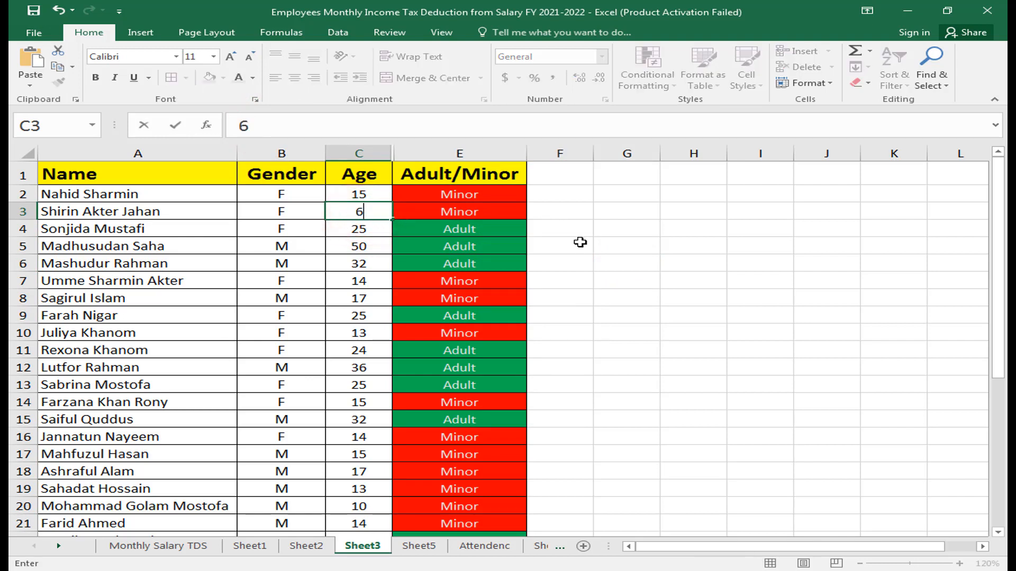
text(0)
key(Return)
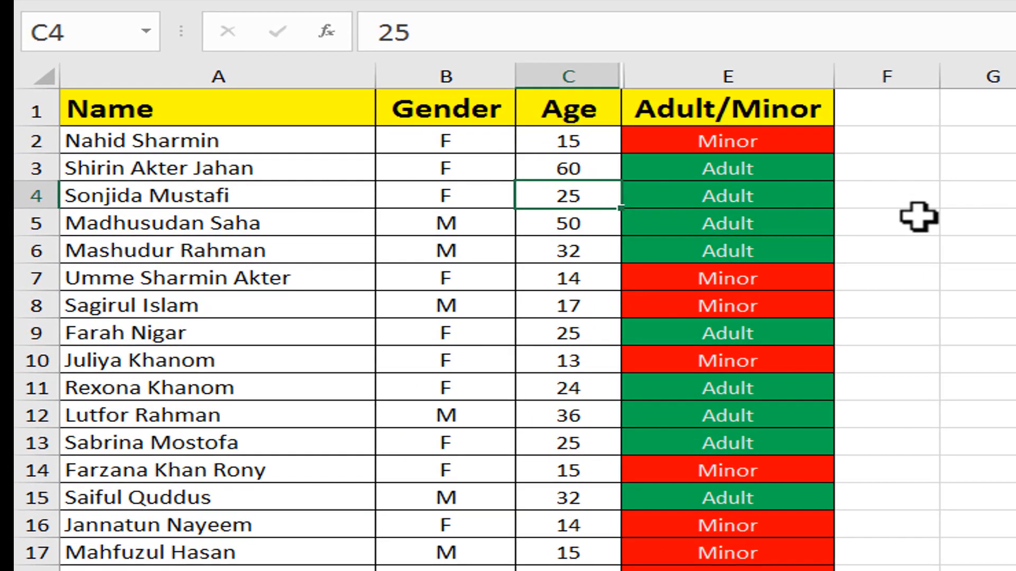
Step: Set the age in C21 to 50 to test a second Minor row
scroll(910, 256, down, 2)
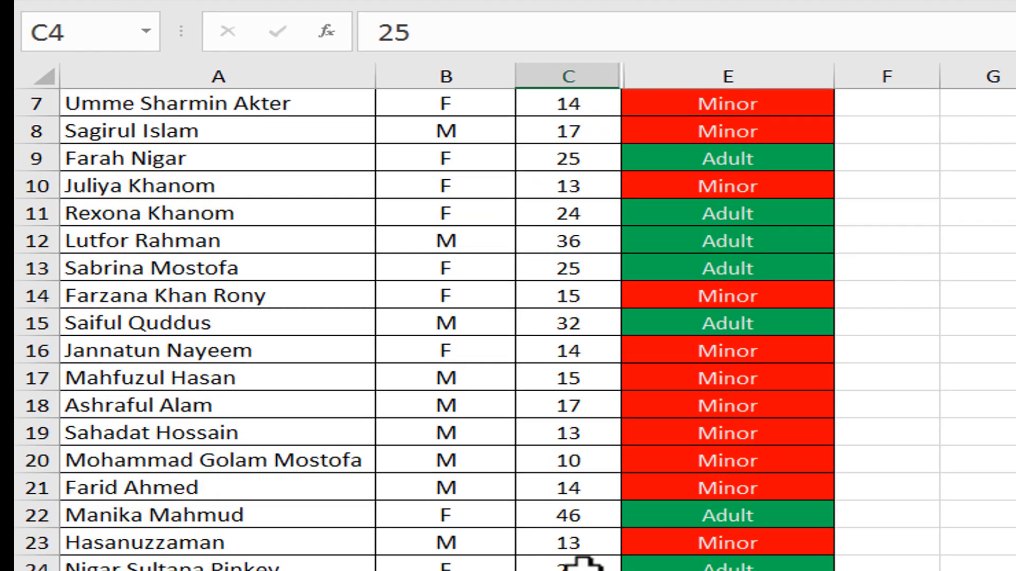
click(583, 490)
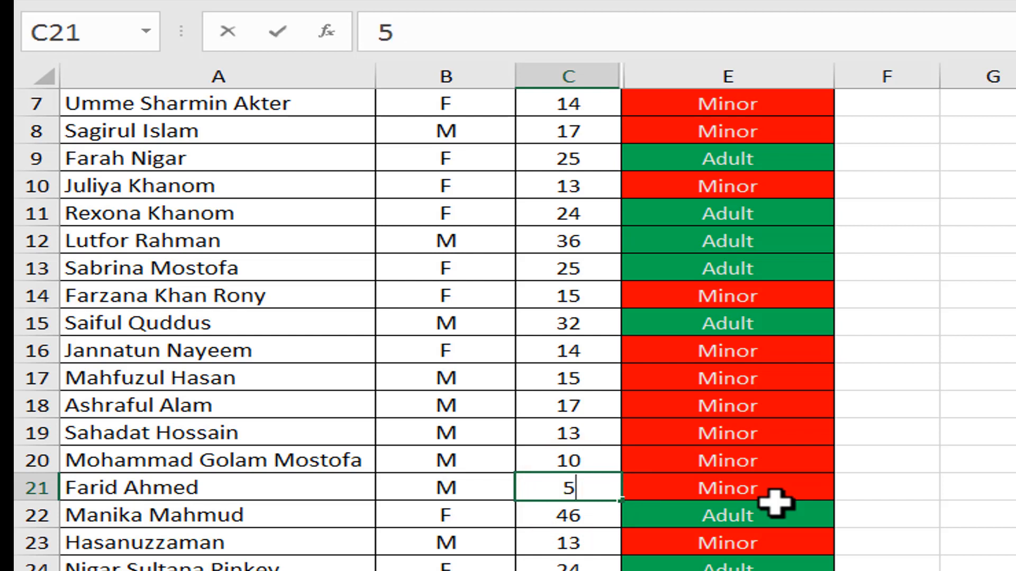
key(Return)
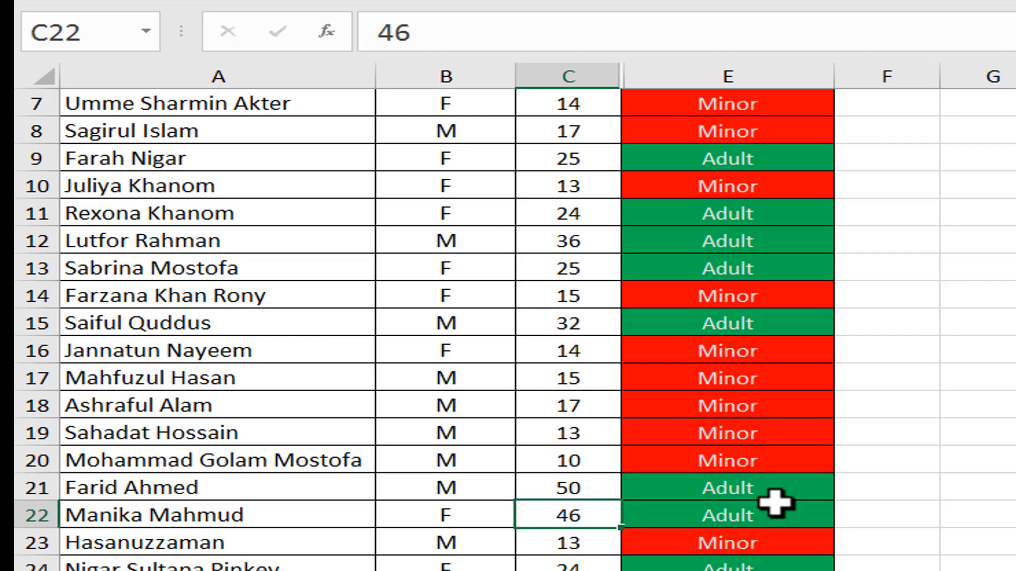
Step: Set the age in C25 to 15 to test the formula and coloring on an Adult row
scroll(614, 566, down, 2)
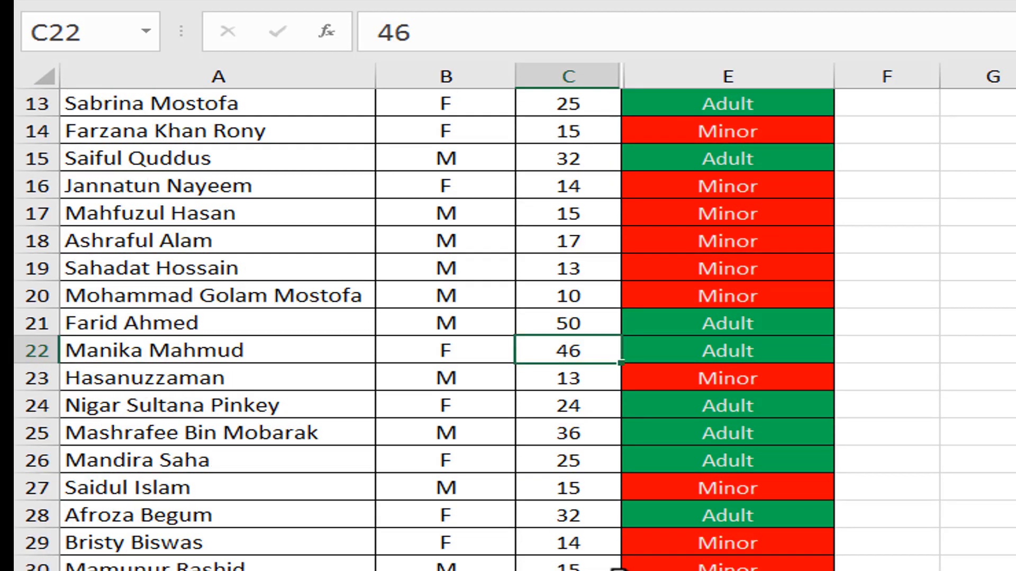
click(579, 433)
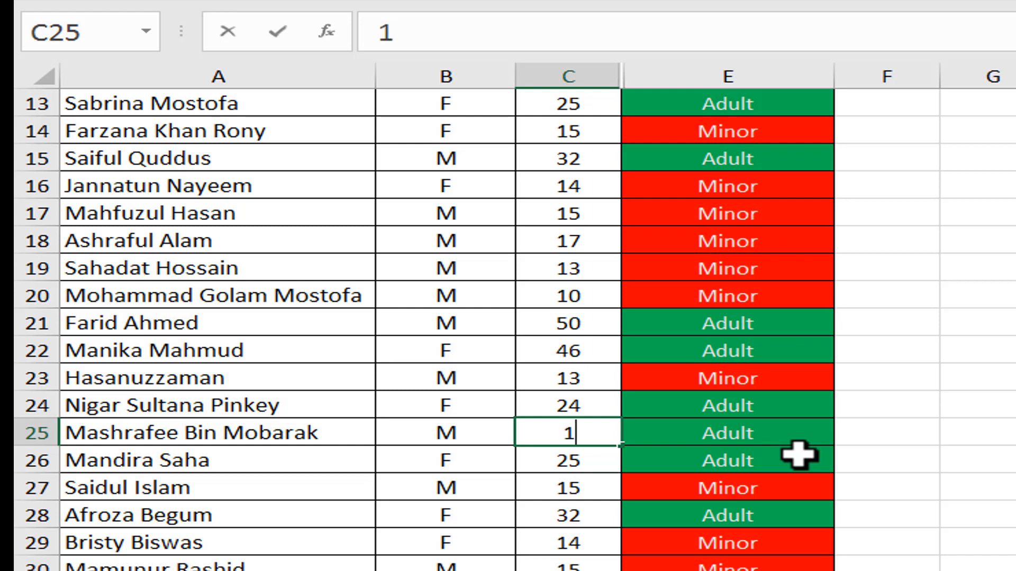
key(Return)
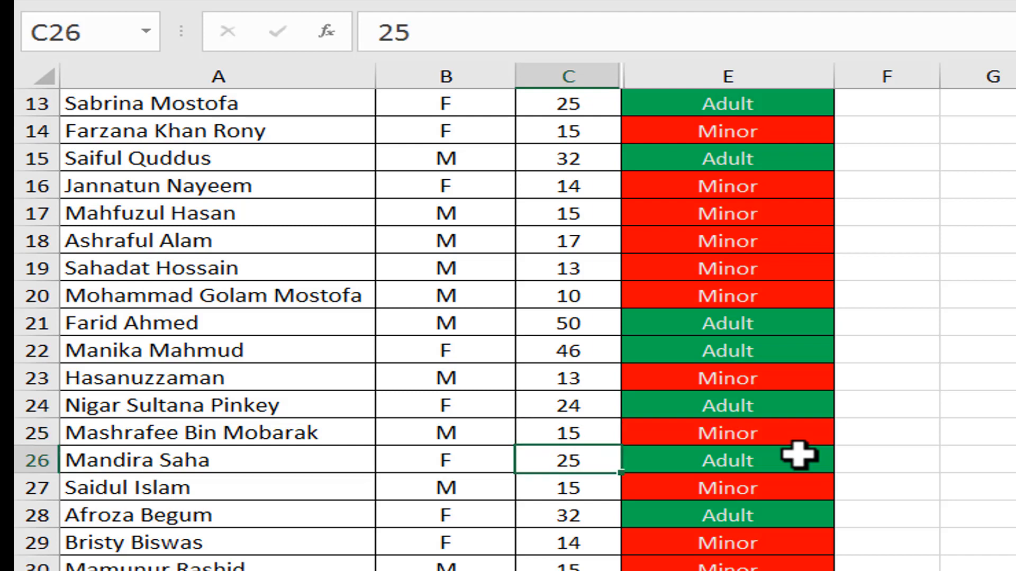
scroll(919, 467, up, 4)
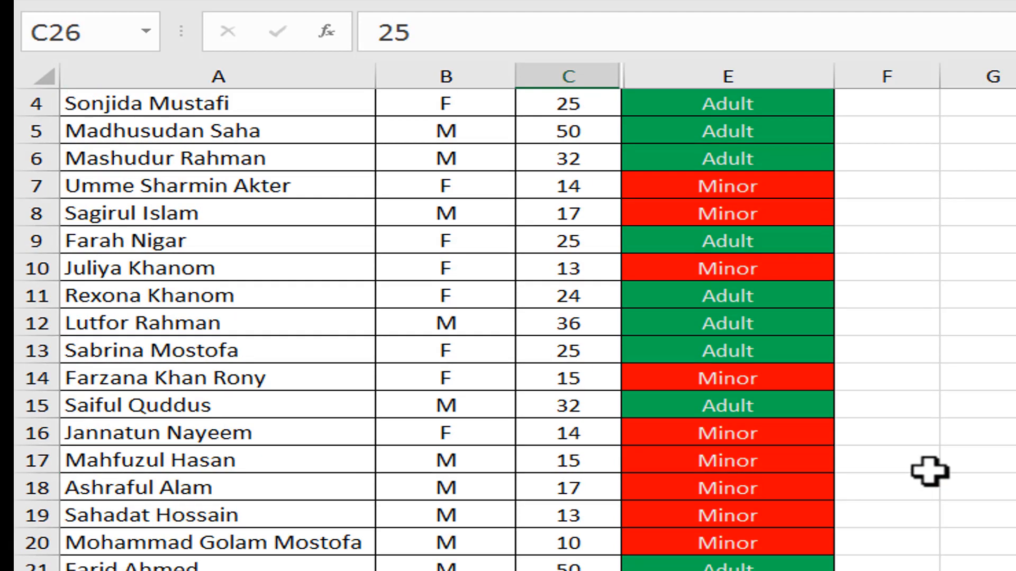